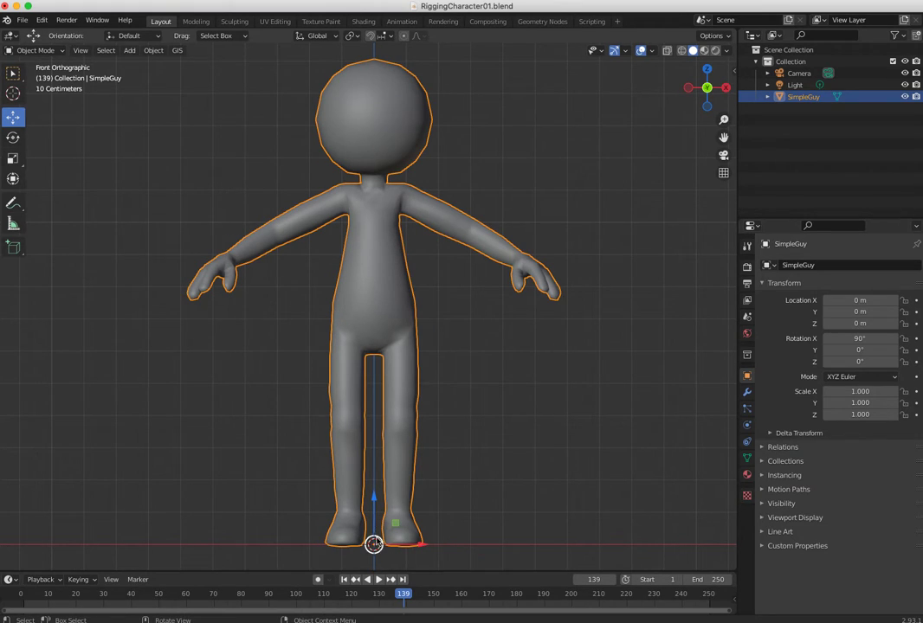
Step: Turn on X-ray display for the viewport and leave the SimpleGuy mesh deselected
left_click(667, 52)
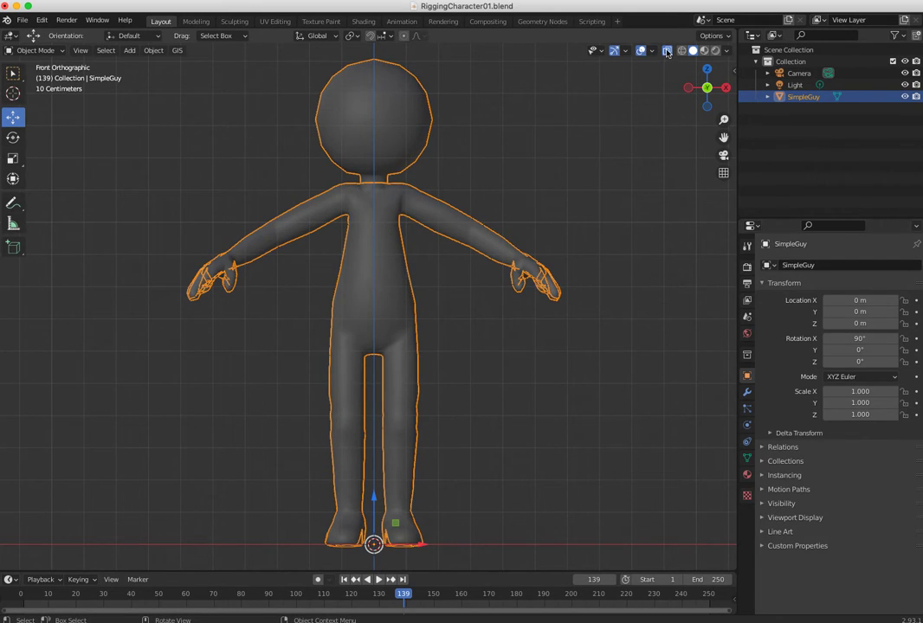
left_click(305, 290)
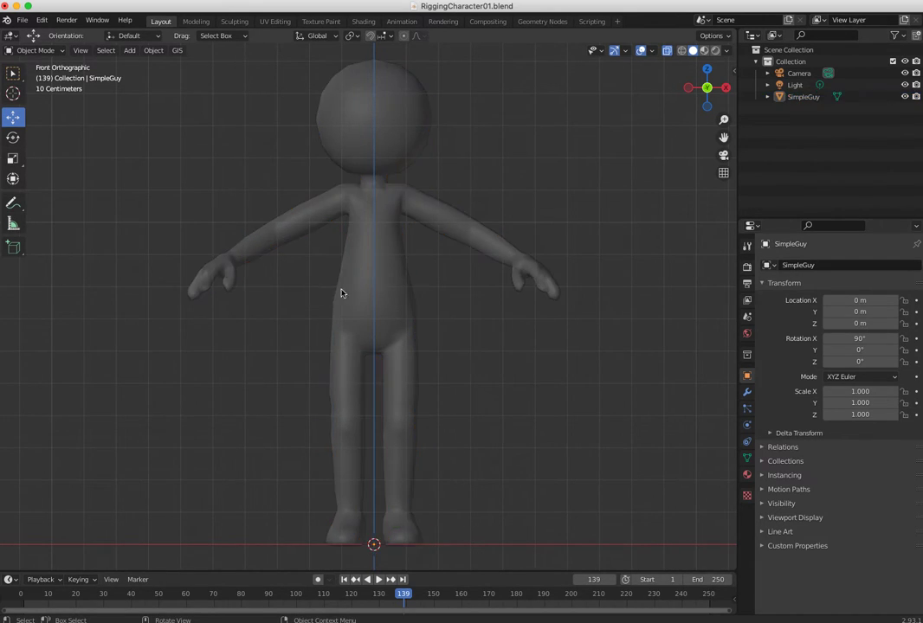
left_click(351, 290)
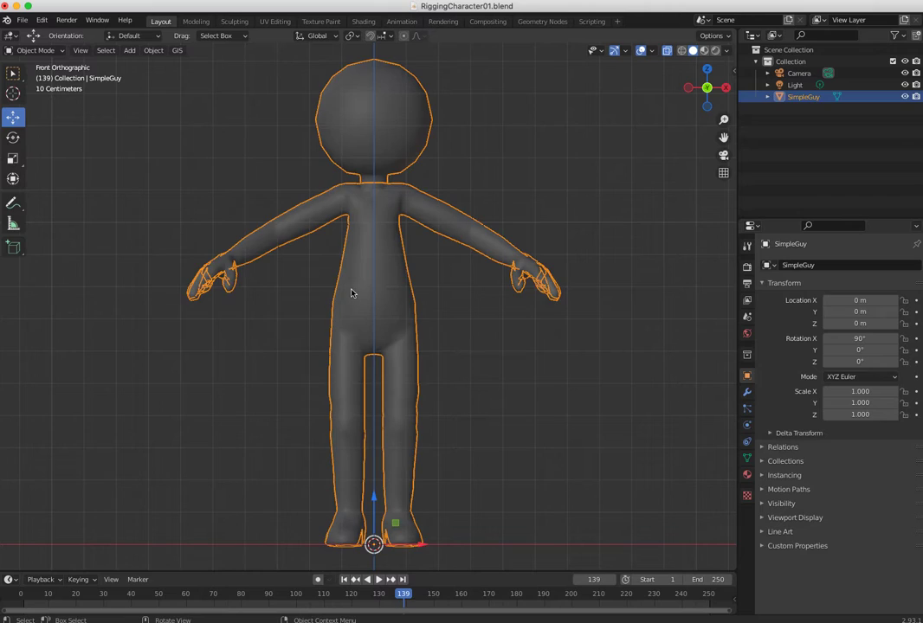
left_click(149, 50)
mouse_move(154, 76)
left_click(198, 371)
Step: Place the 3D cursor beside the character's left leg and snap it back to the world origin
left_click(11, 89)
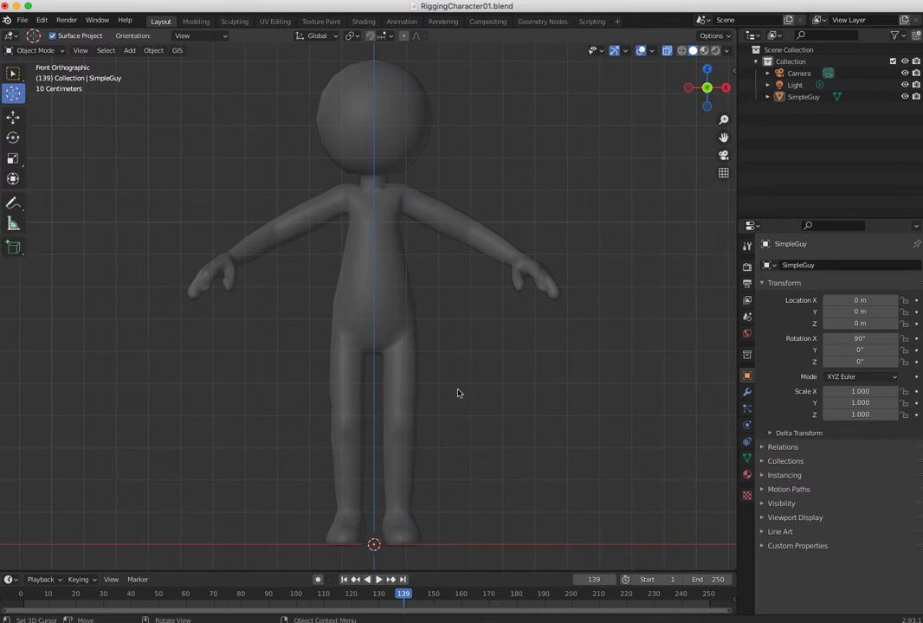
left_click(484, 400)
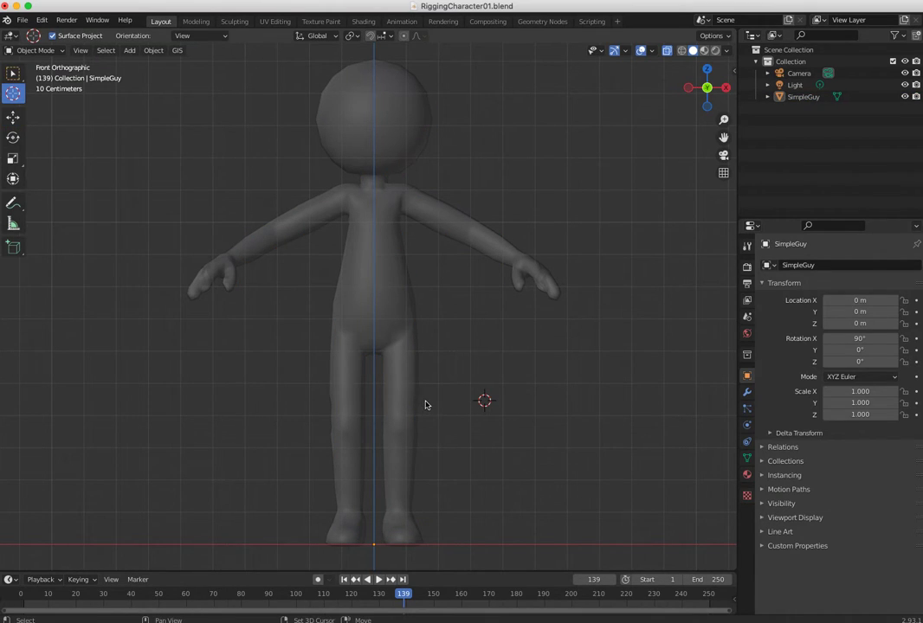
key("shift+s")
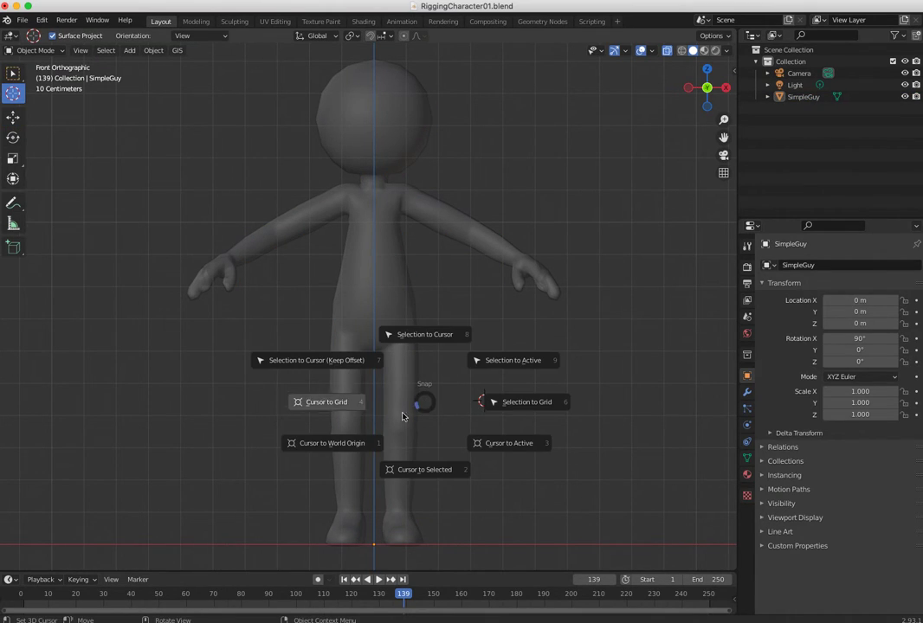
left_click(347, 447)
Step: Try adding an armature at a 3D cursor placed below the character's right hand, and undo the addition
left_click(239, 383)
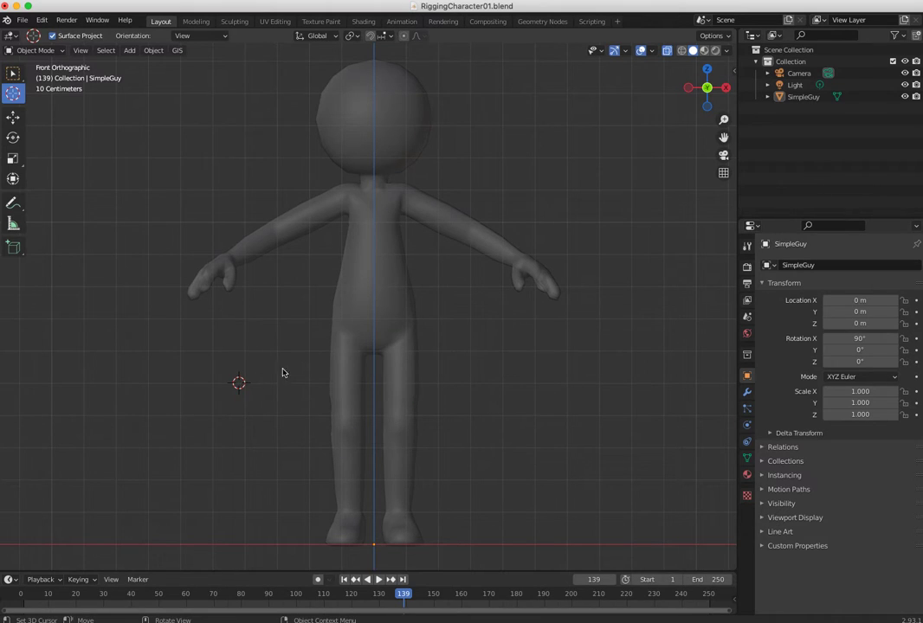
left_click(129, 50)
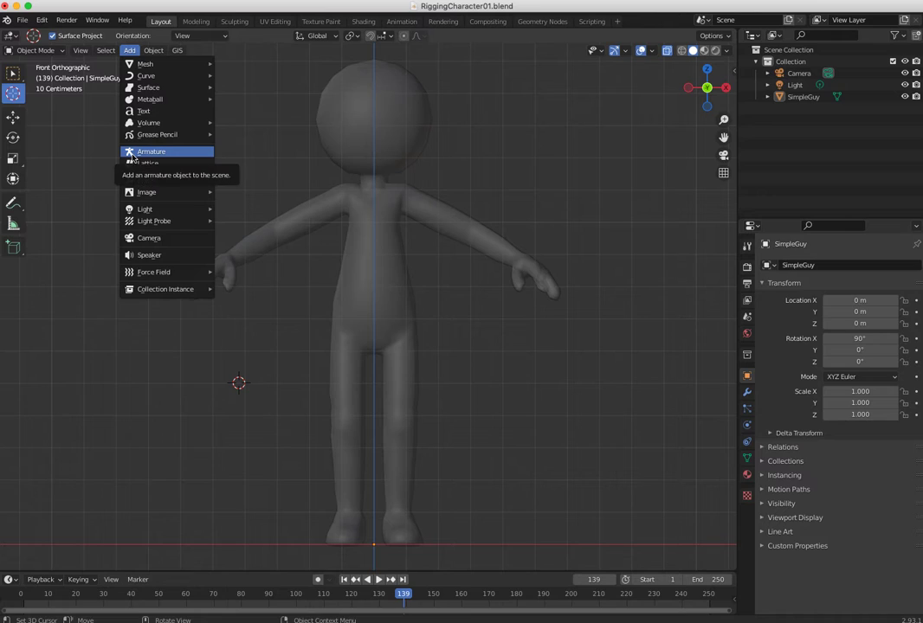
left_click(134, 155)
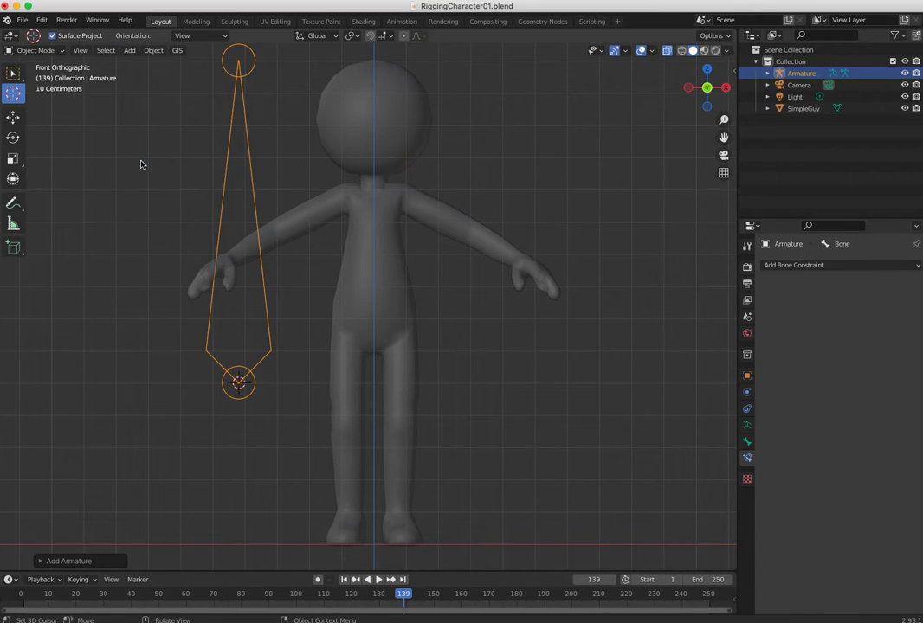
key("ctrl+z")
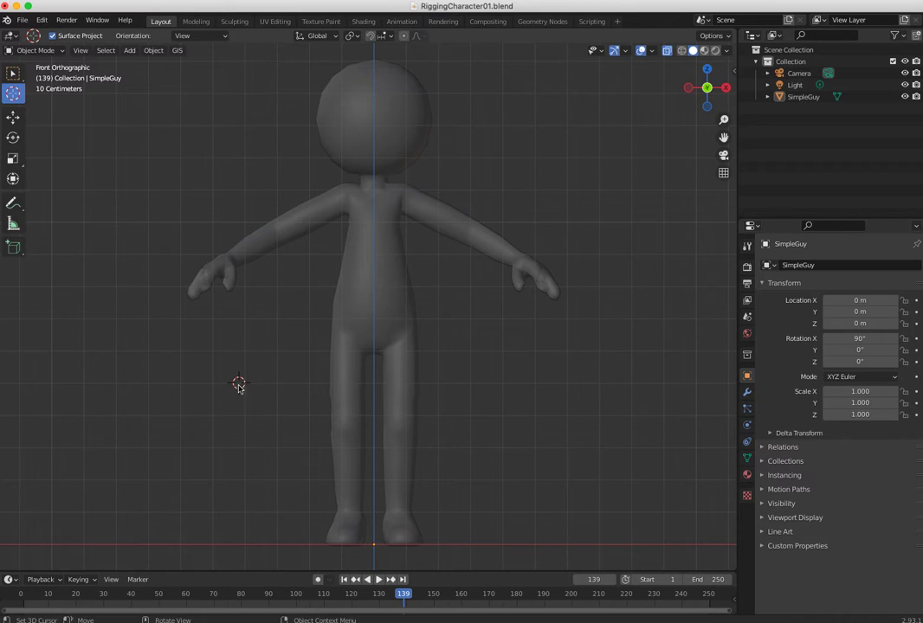
Step: Snap the 3D cursor to the world origin and add an armature there
key("shift+s")
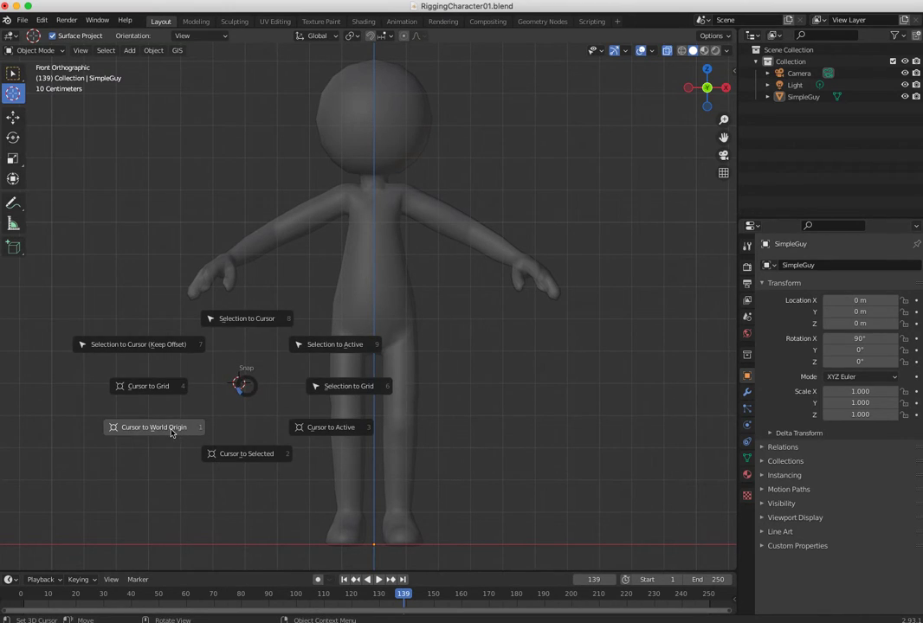
left_click(171, 429)
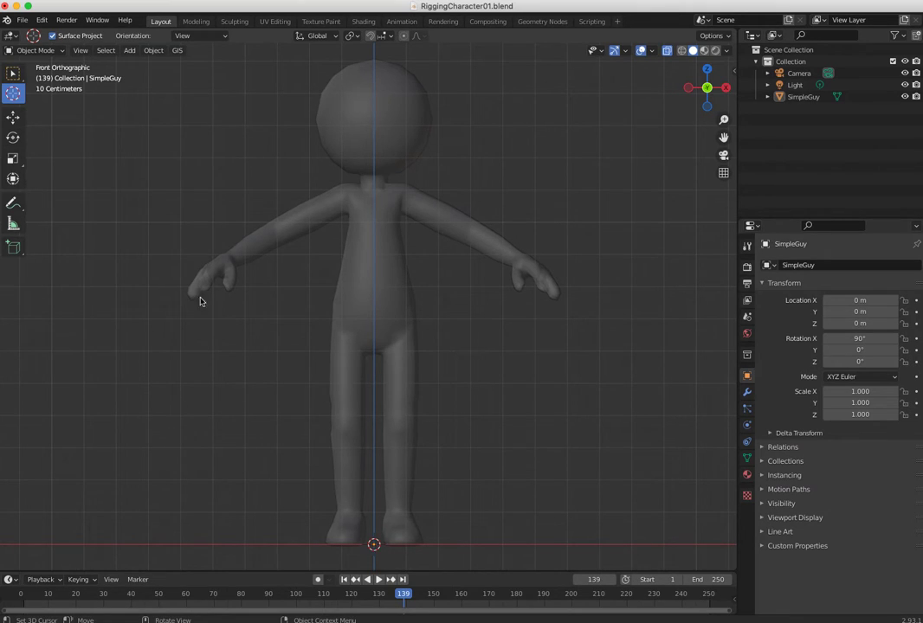
left_click(19, 74)
left_click(129, 50)
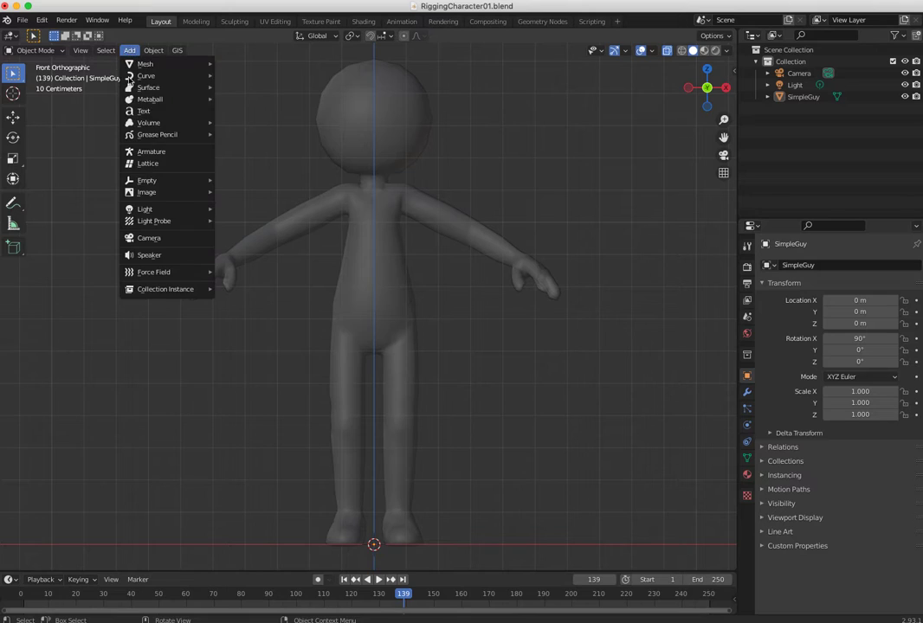
left_click(149, 151)
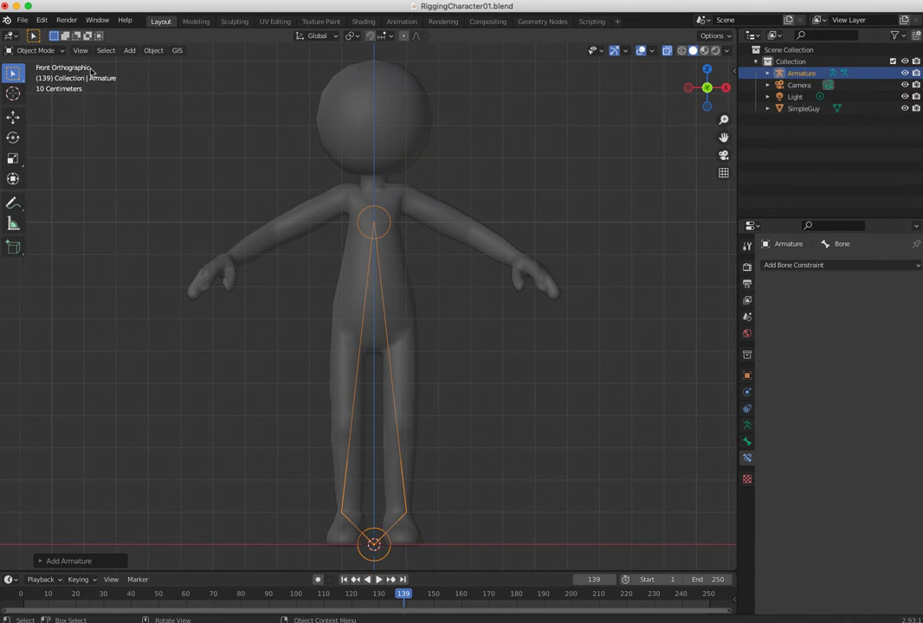
Step: Switch the armature to Edit Mode and move the whole bone straight up until its base sits at the character's crotch
left_click(37, 53)
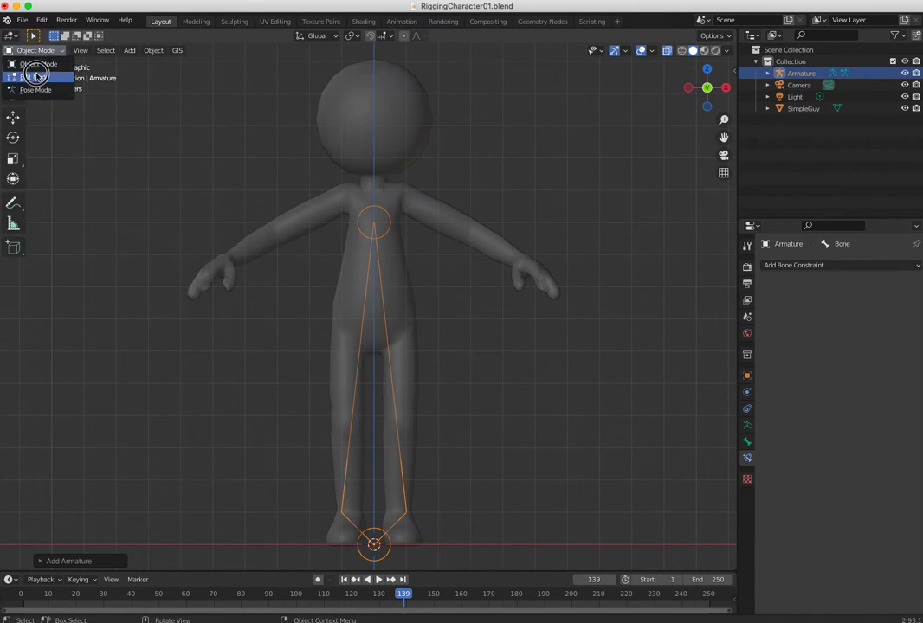
left_click(33, 75)
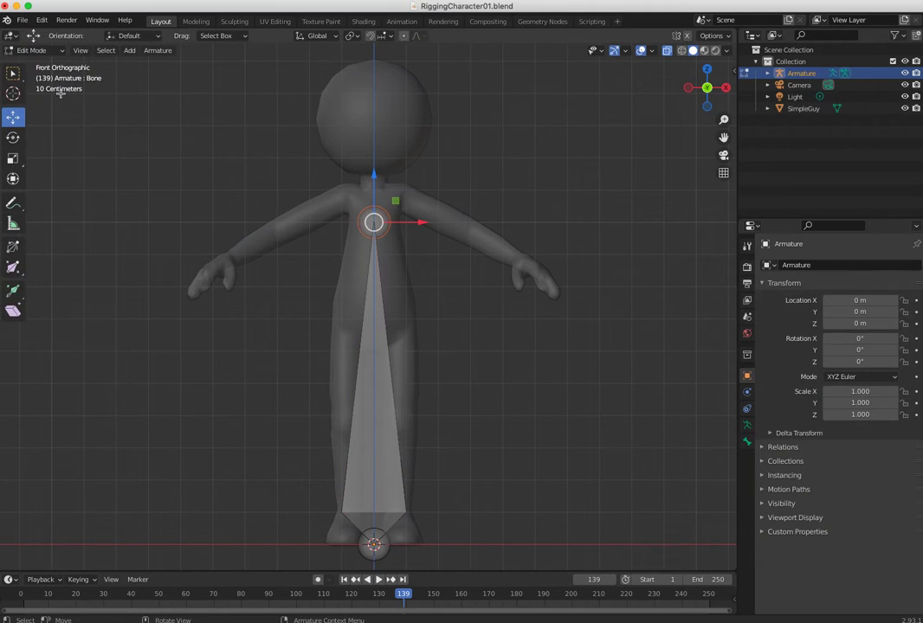
left_click(371, 547)
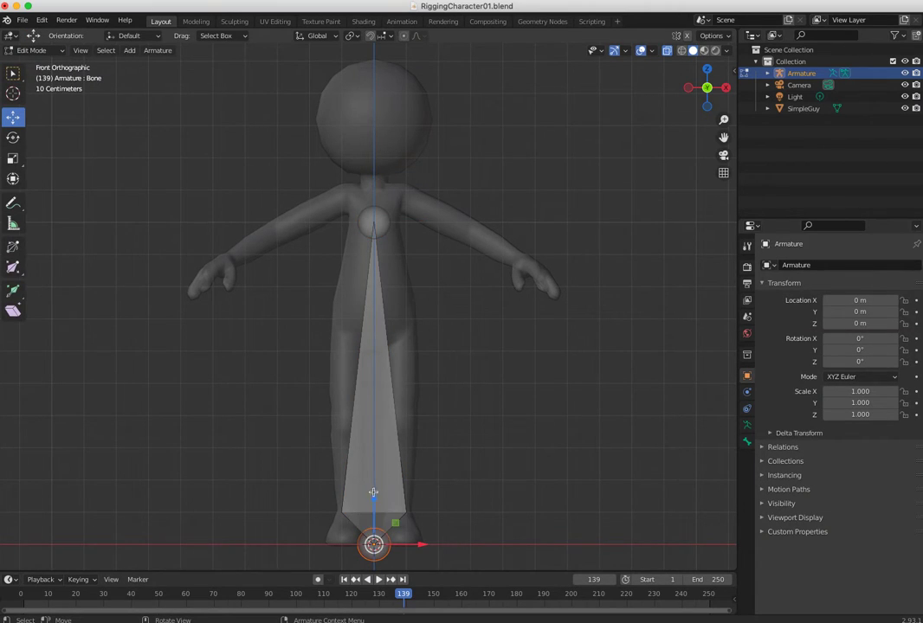
left_click(361, 467)
left_click_drag(377, 340, 358, 120)
middle_click_drag(320, 227, 342, 408, "ctrl")
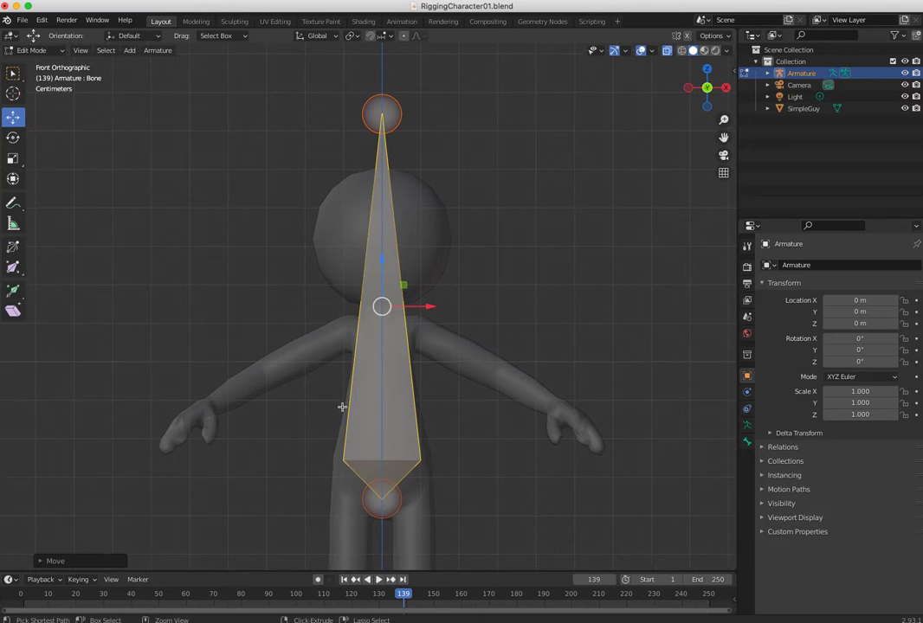
Step: Lower the bone's tip along Z to the lower belly to form a short pelvis bone
left_click(381, 113)
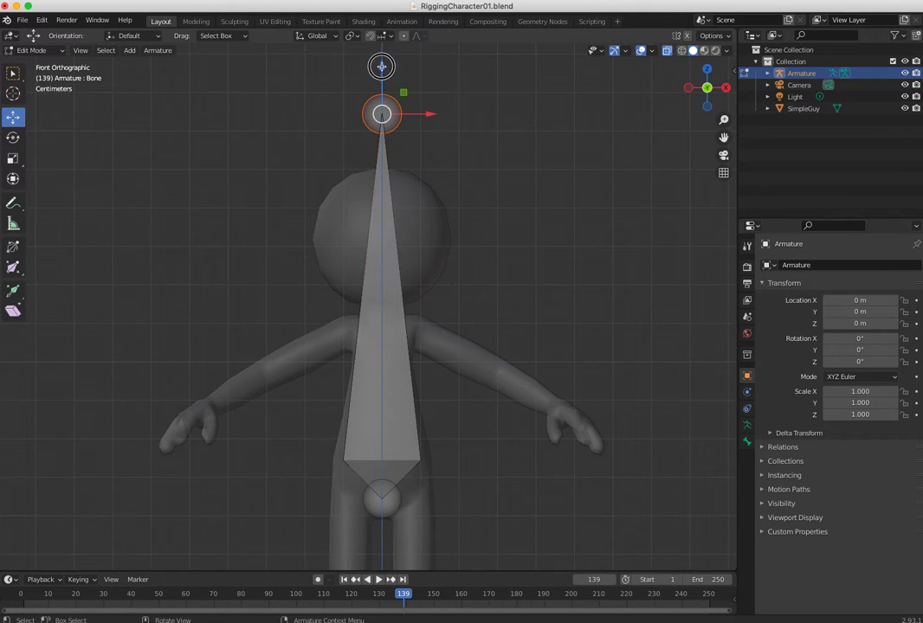
left_click_drag(381, 67, 378, 472)
middle_click_drag(371, 465, 278, 398, "ctrl")
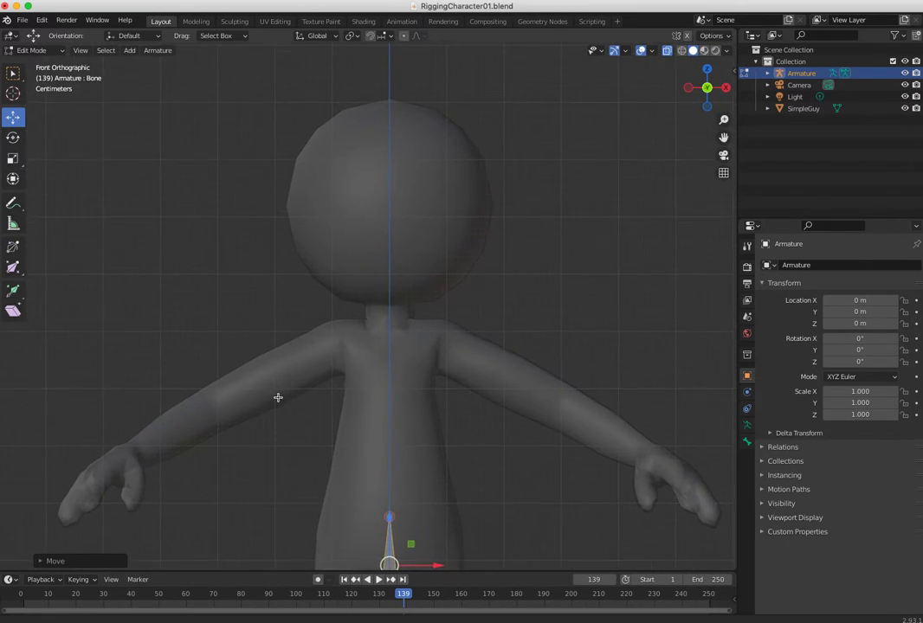
middle_click_drag(336, 421, 347, 270, "shift")
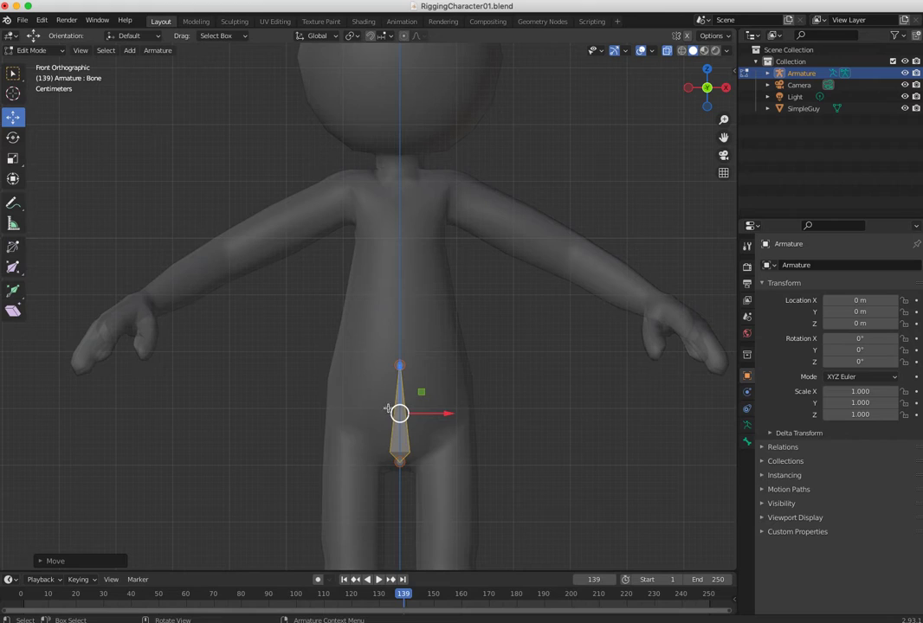
Step: Extrude two spine bones up along Z from the pelvis bone's tip, the first about 0.13 m long, the second reaching the neck's base
left_click(354, 367)
left_click(399, 365)
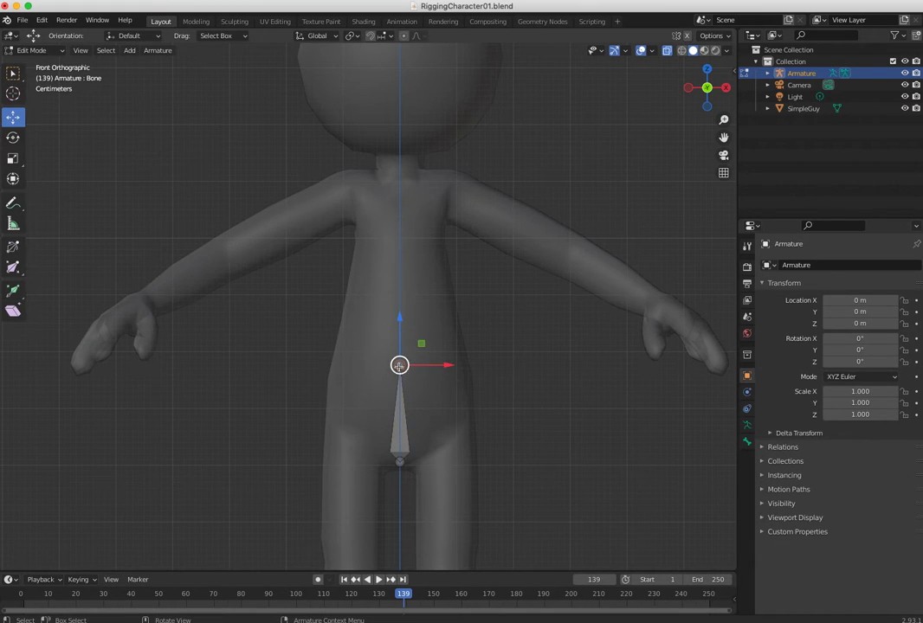
key("e")
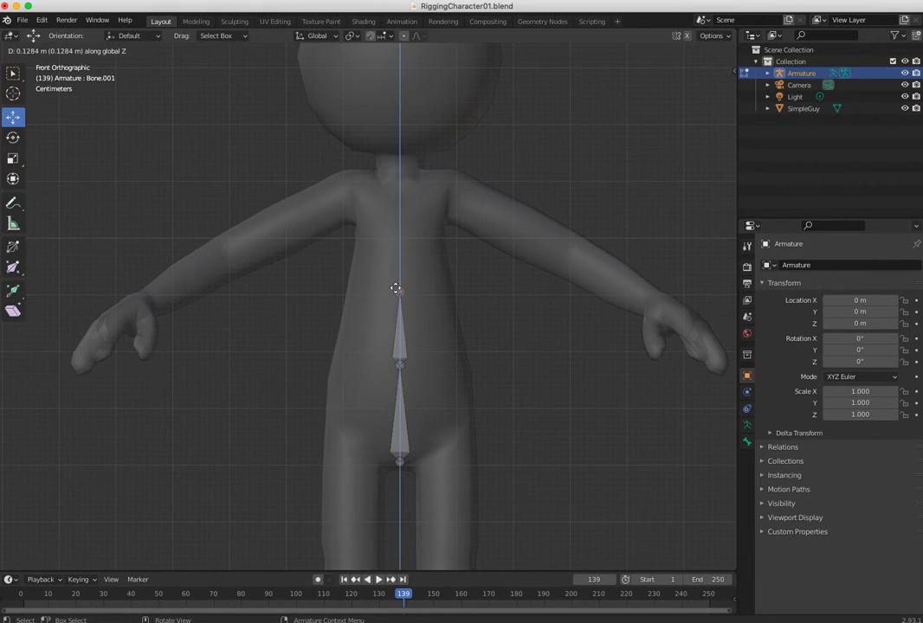
left_click(396, 289)
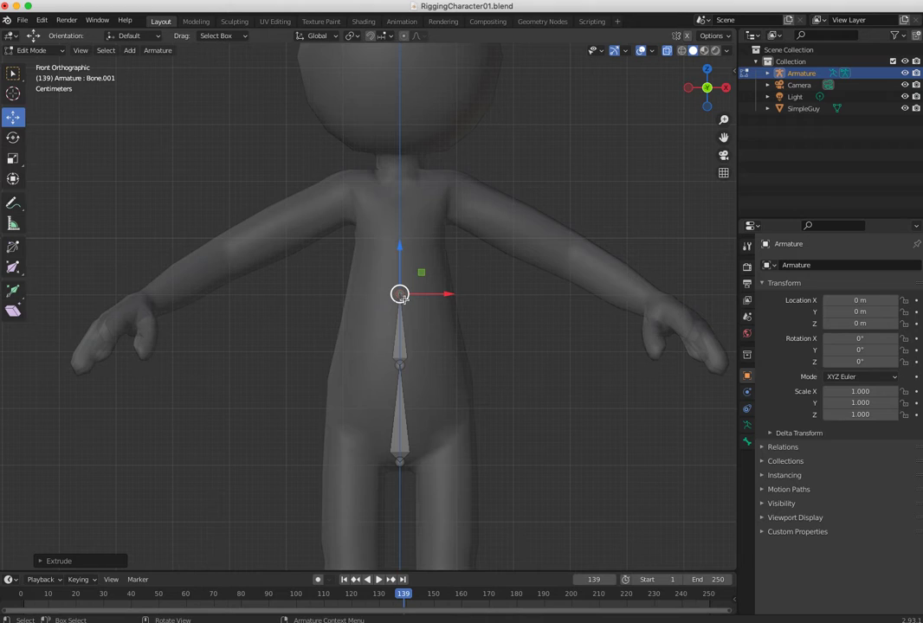
key("e")
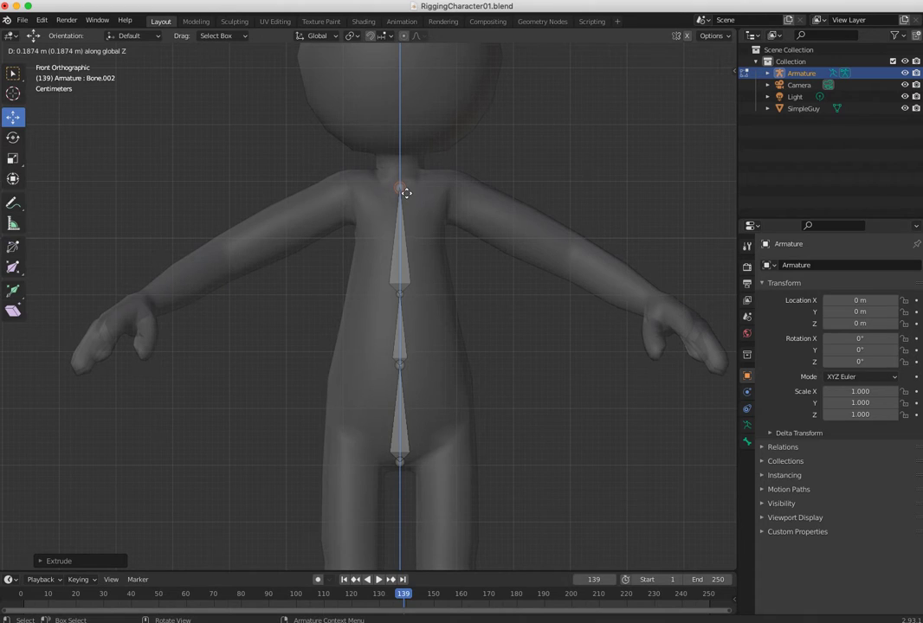
left_click(404, 186)
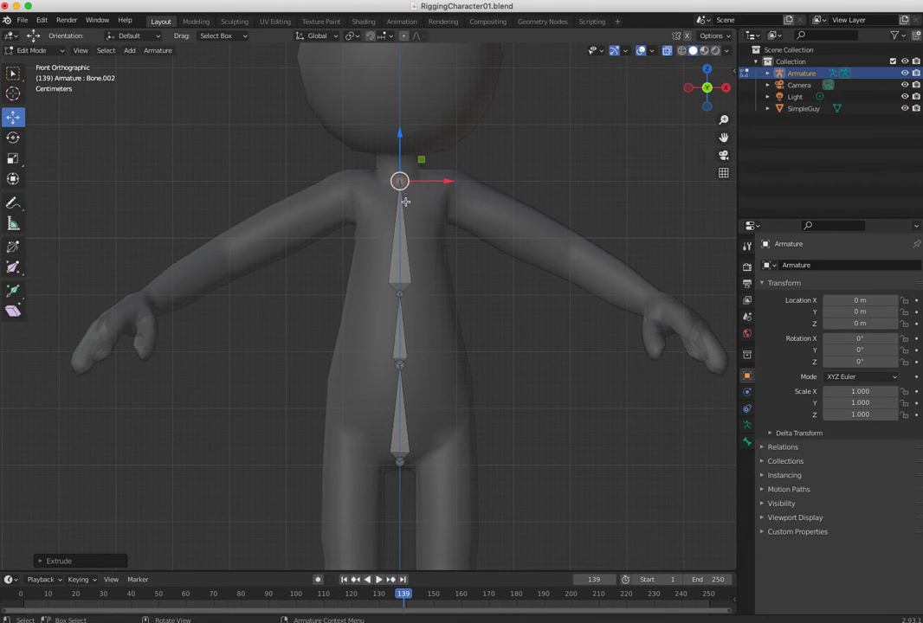
Step: Extrude a neck bone about 0.06 m up along Z, followed by a head bone reaching the top of the head
key("e")
key("z")
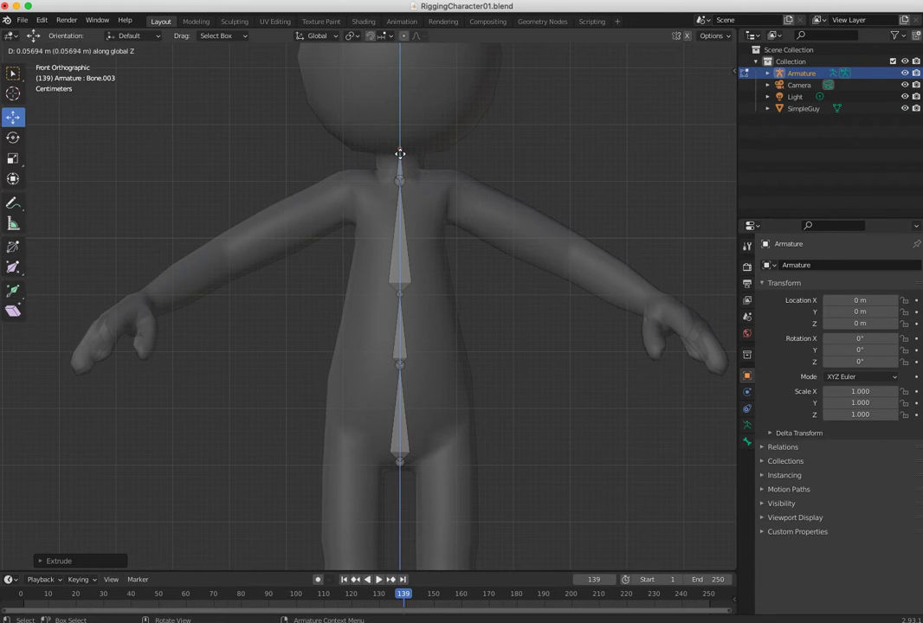
left_click(400, 154)
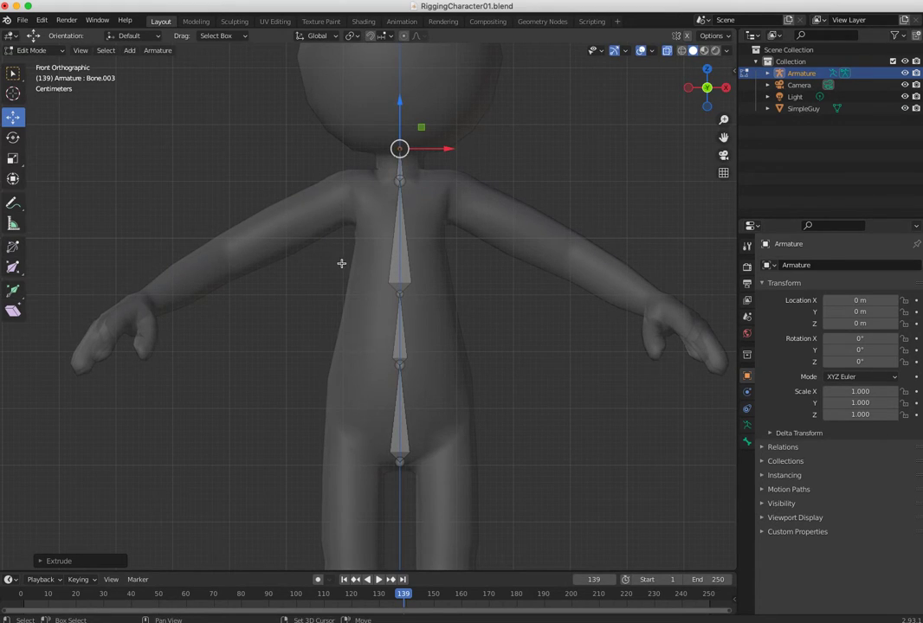
scroll(337, 343, "up", 3)
key("e")
key("z")
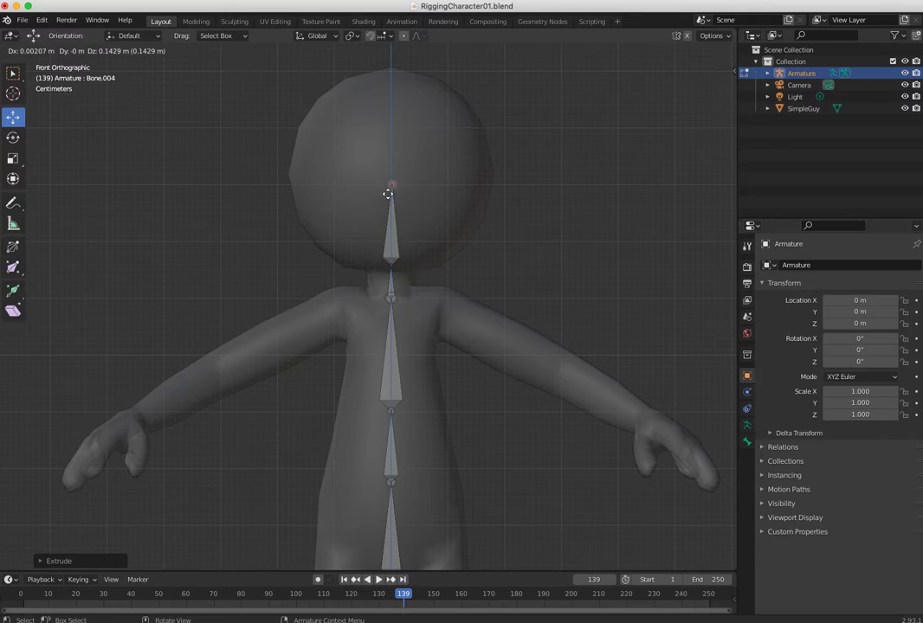
left_click(392, 96)
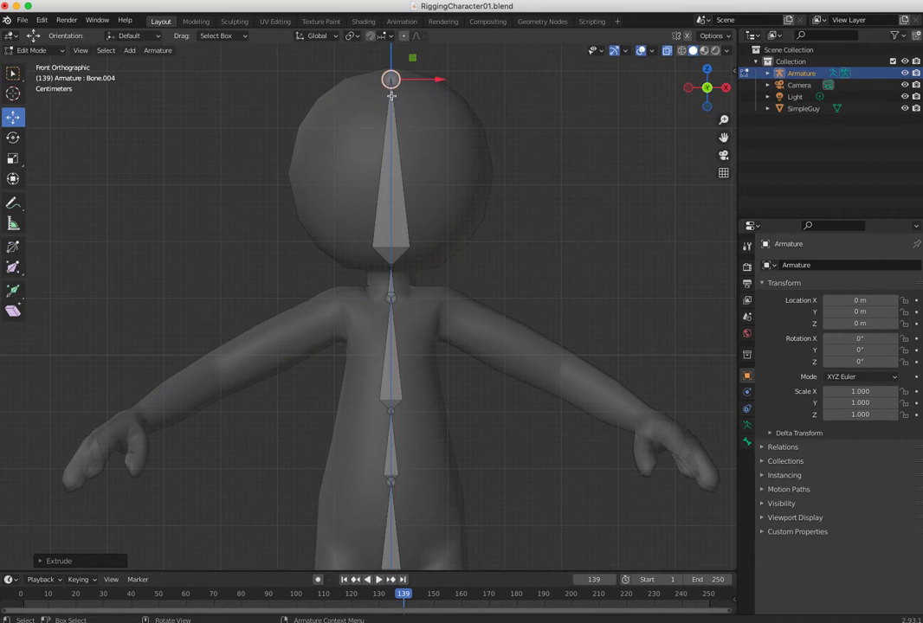
Step: Select the pelvis bone and expand the armature's whole bone hierarchy in the scene tree, down to the head bone
middle_click_drag(368, 393, 379, 258, "shift")
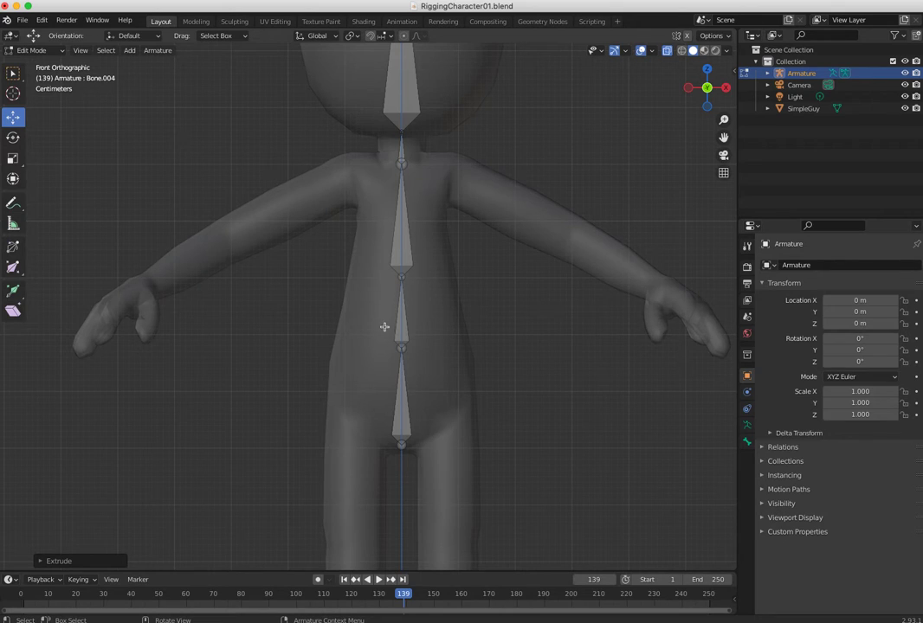
left_click(14, 71)
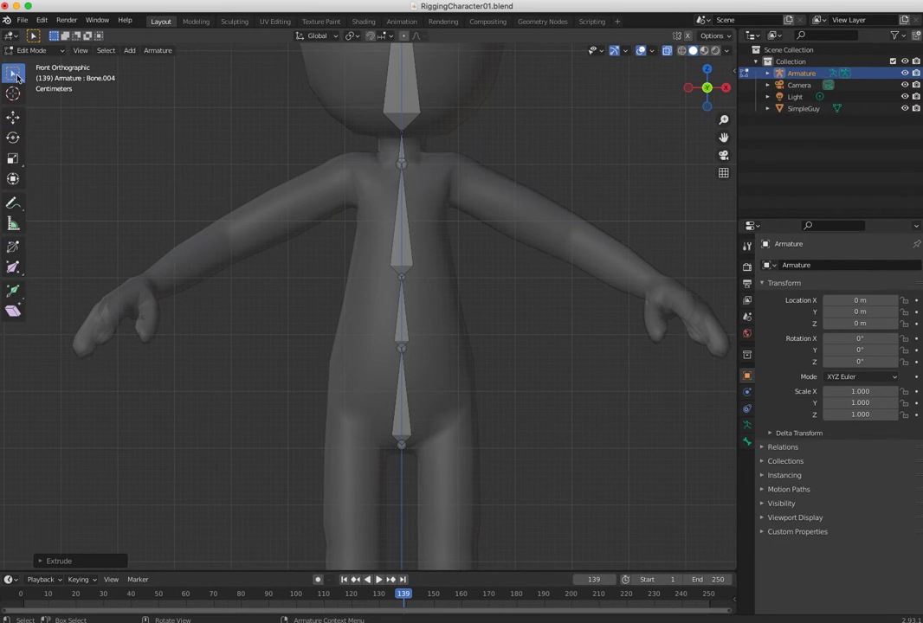
left_click(403, 424)
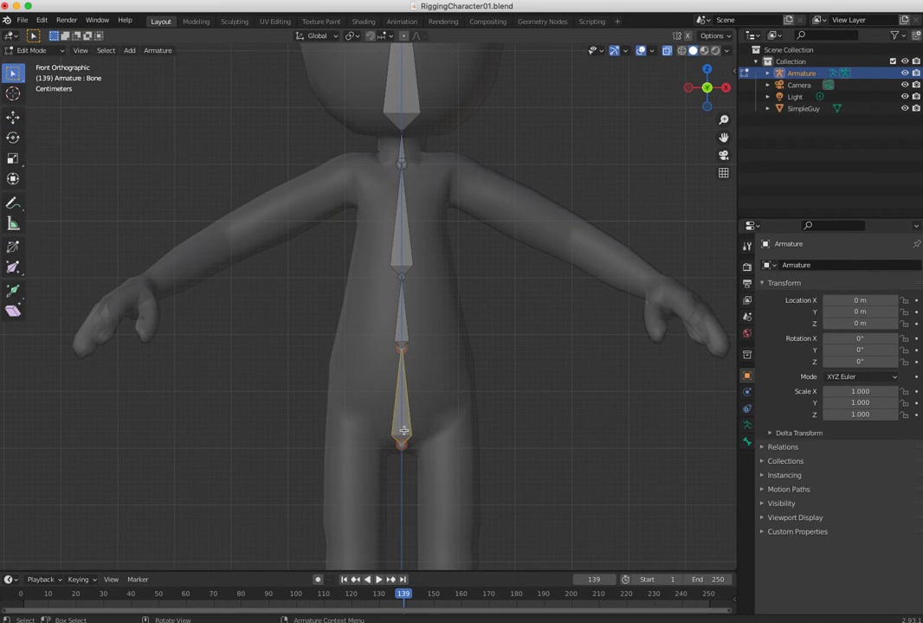
left_click(768, 74)
left_click(778, 85)
left_click(821, 97)
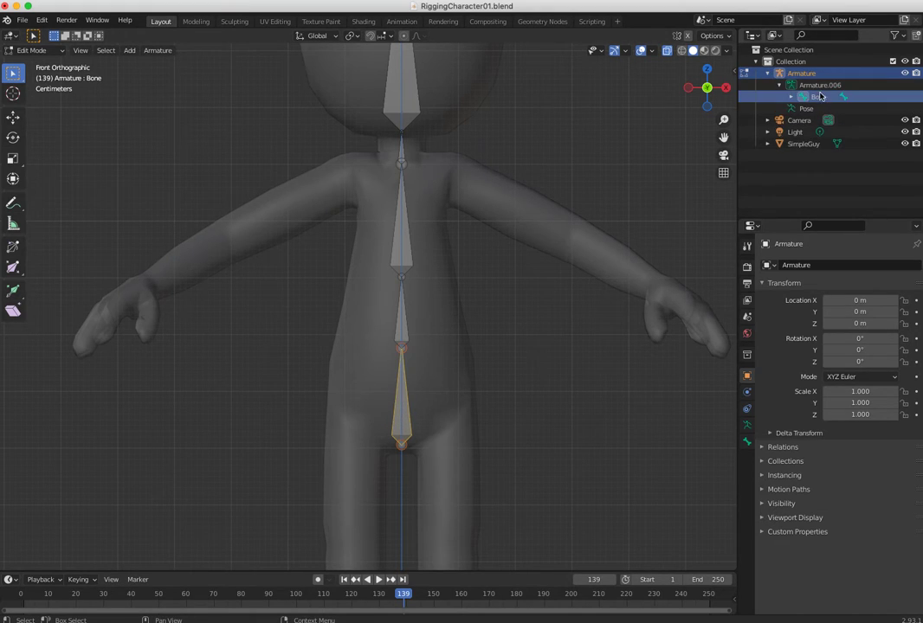
left_click(790, 97)
left_click(803, 108)
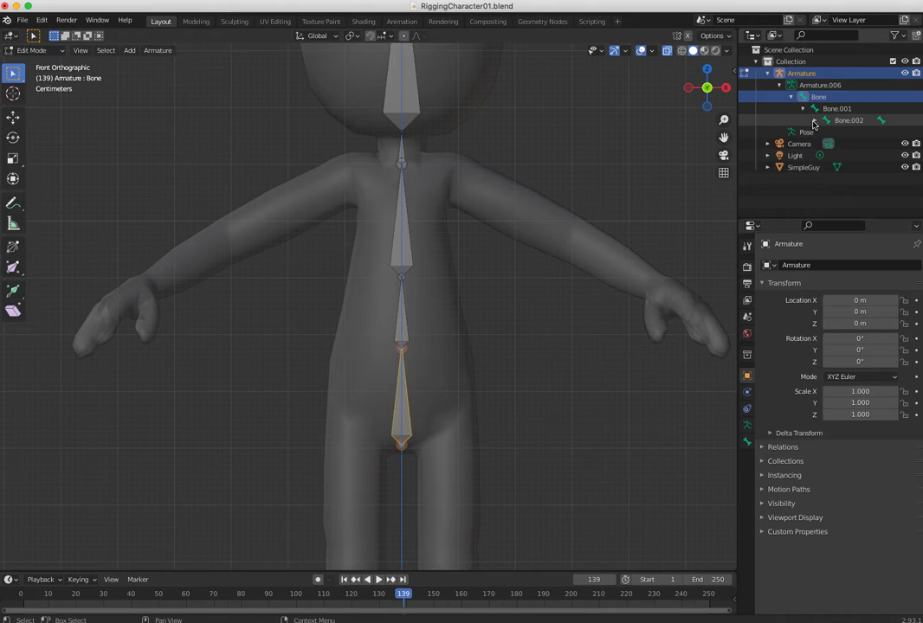
left_click(814, 121)
left_click(826, 132)
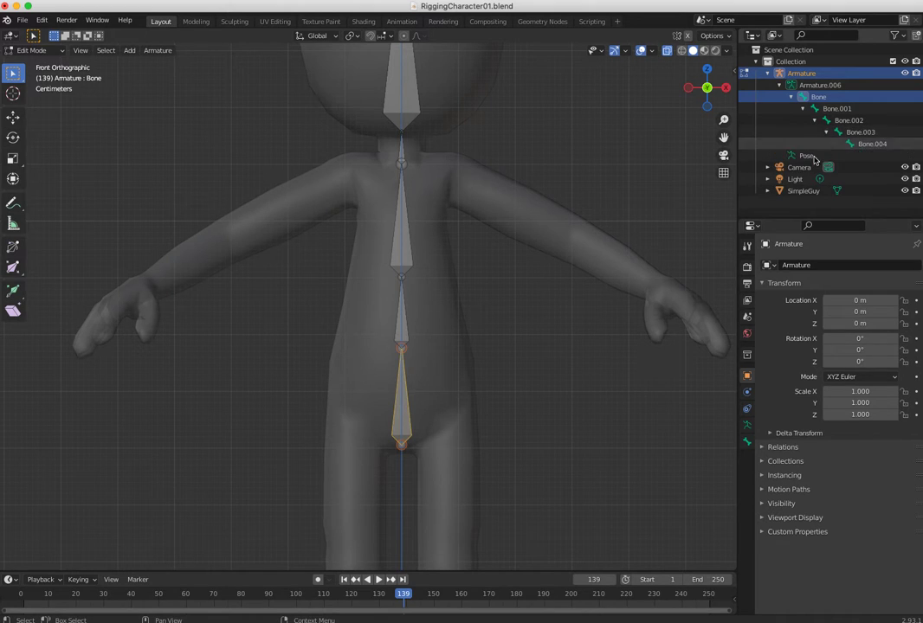
Step: Rename the pelvis bone at the base of the chain as Root
left_click(394, 416)
left_click(396, 427)
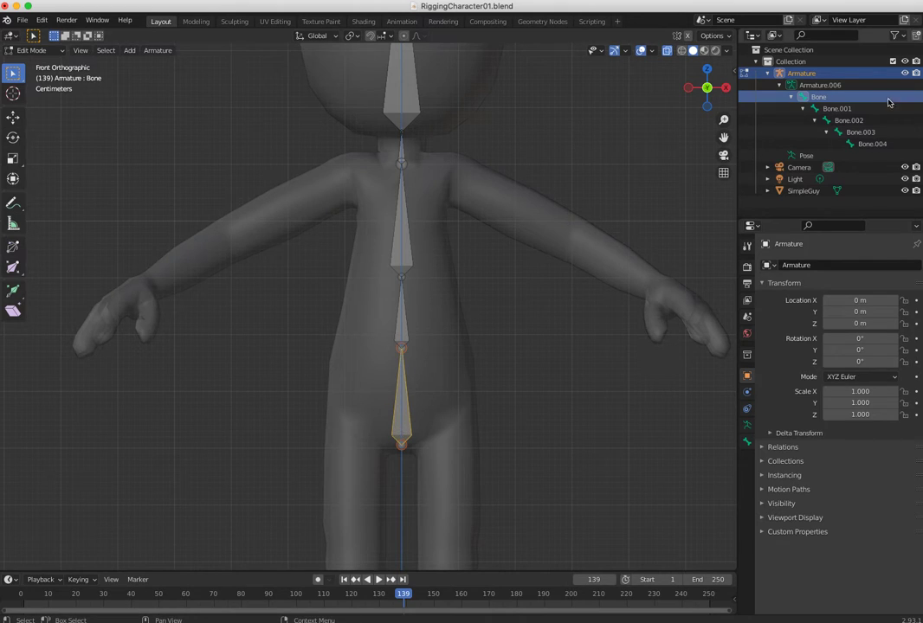
double_click(818, 96)
type("R")
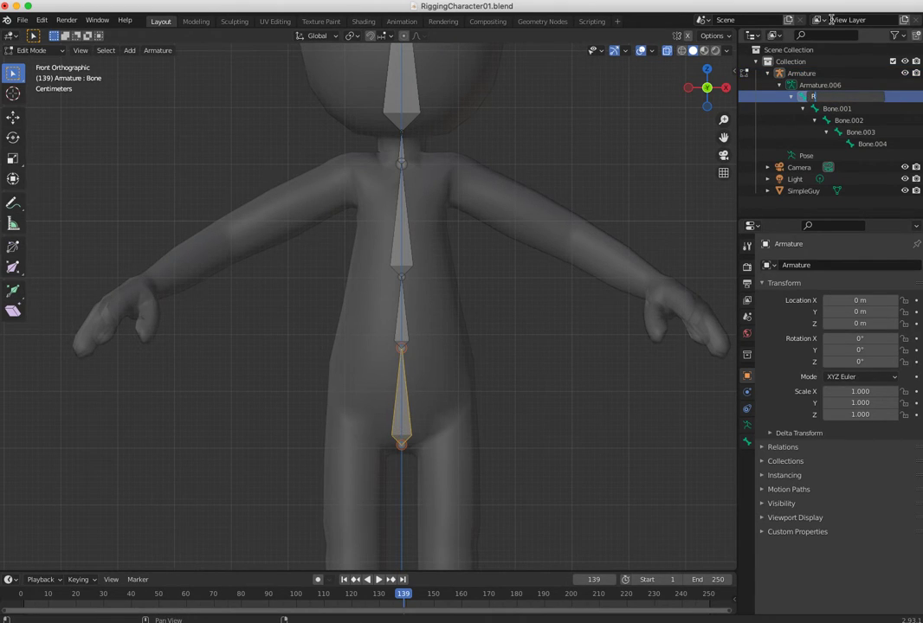
type("oot")
key("Return")
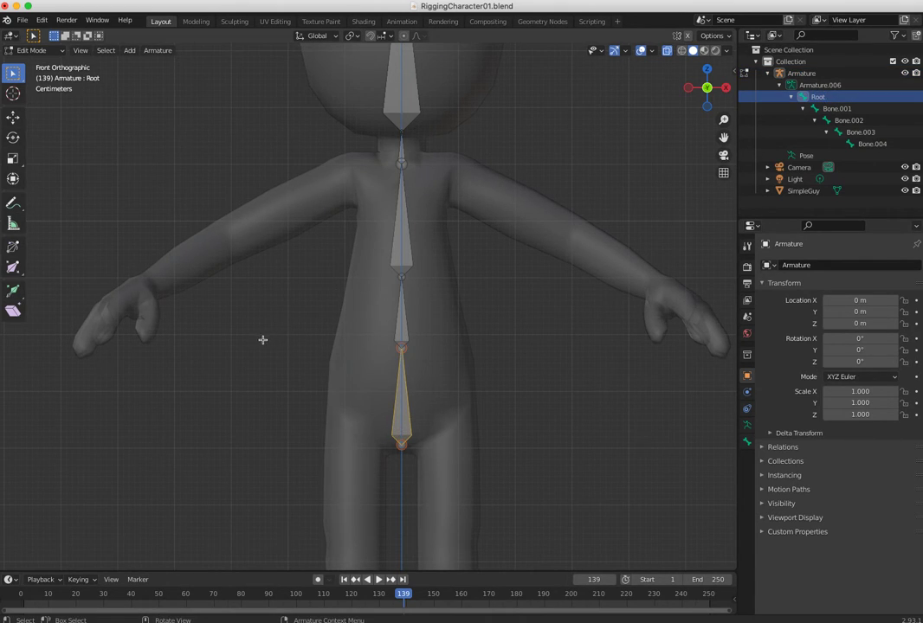
left_click(384, 404)
left_click(391, 422)
key("F2")
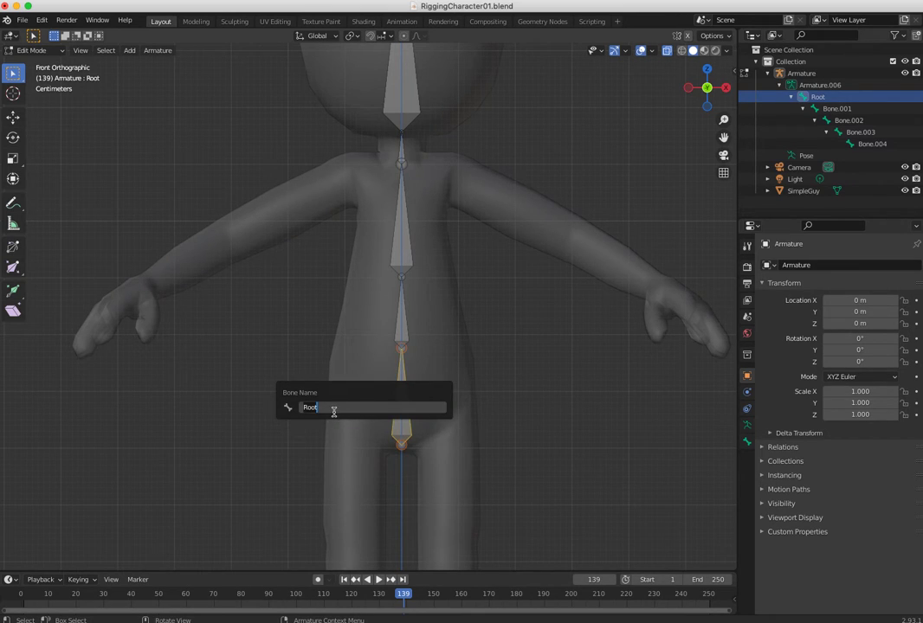
Step: Rename the lower spine bone as Spine1 and the upper spine bone as Spine2
left_click(401, 321)
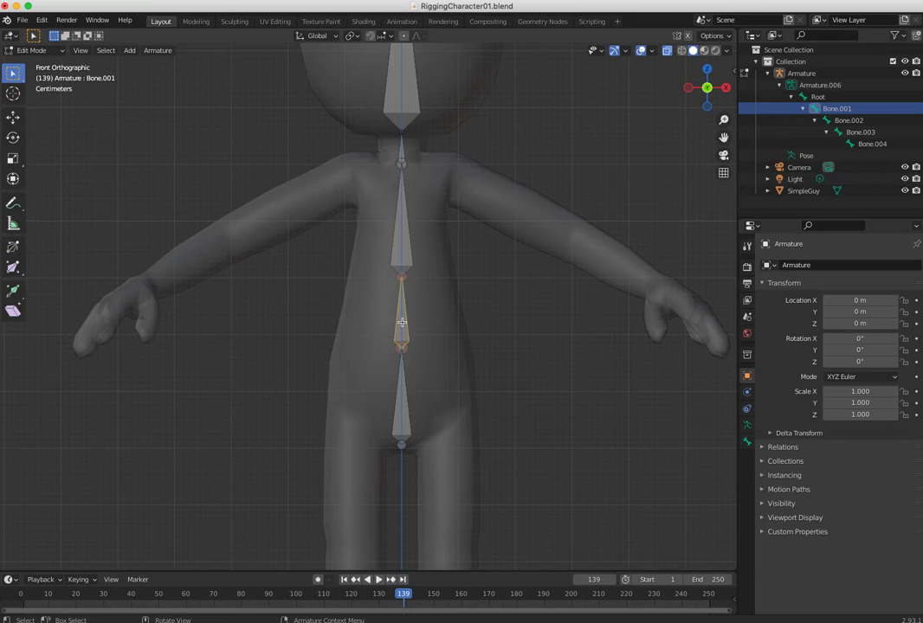
key("F2")
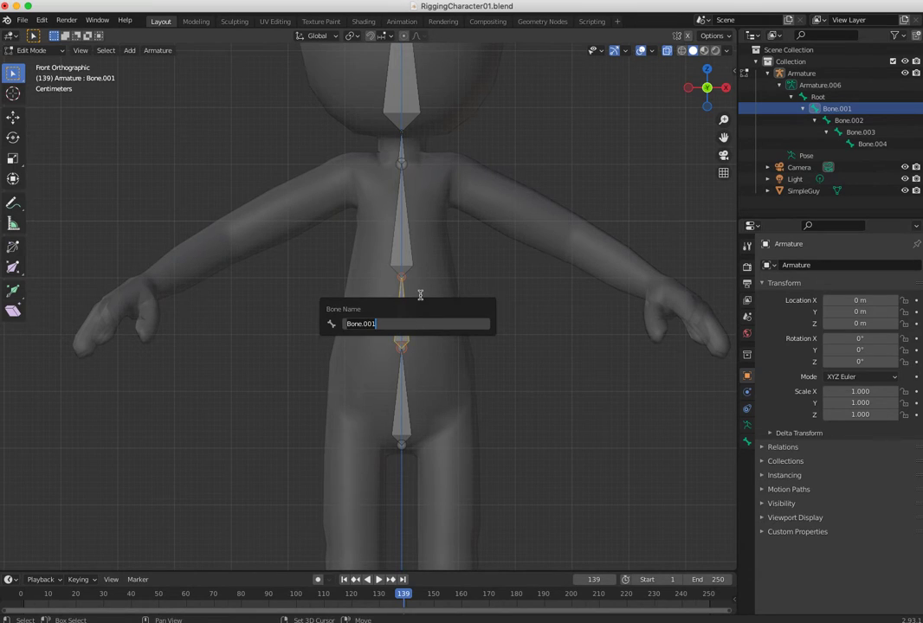
type("Spine")
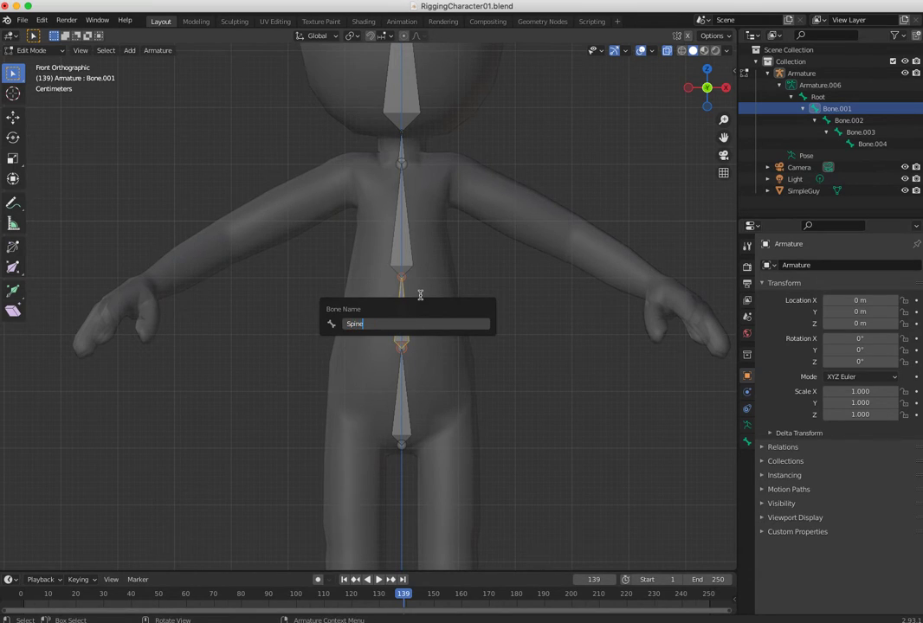
type("1")
key("Return")
left_click(399, 240)
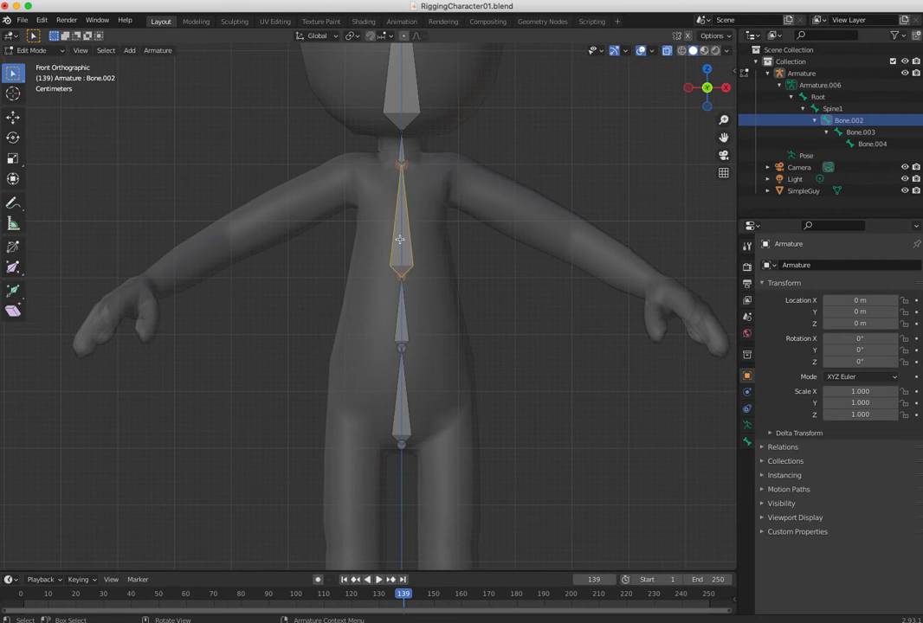
key("F2")
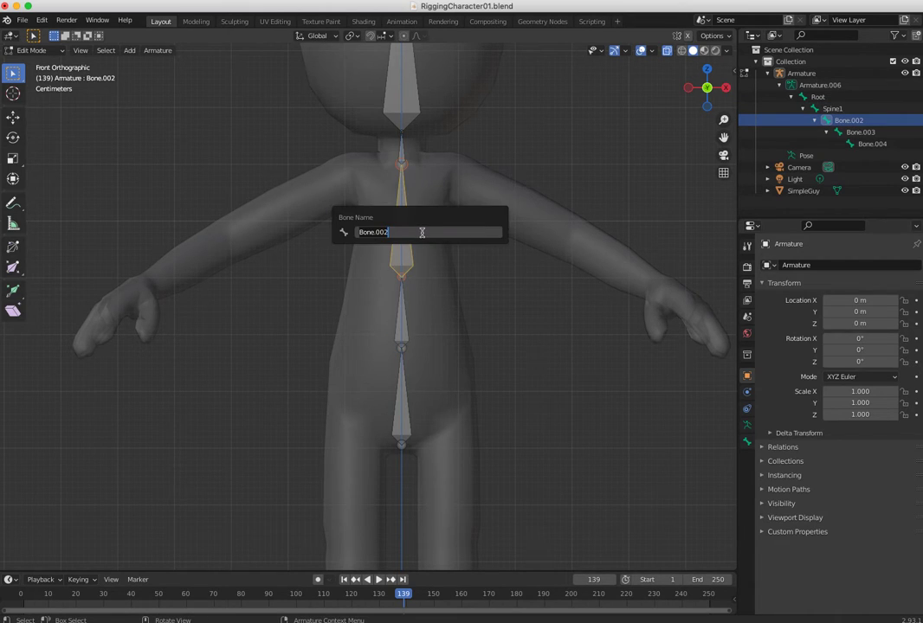
type("Spine2")
key("Return")
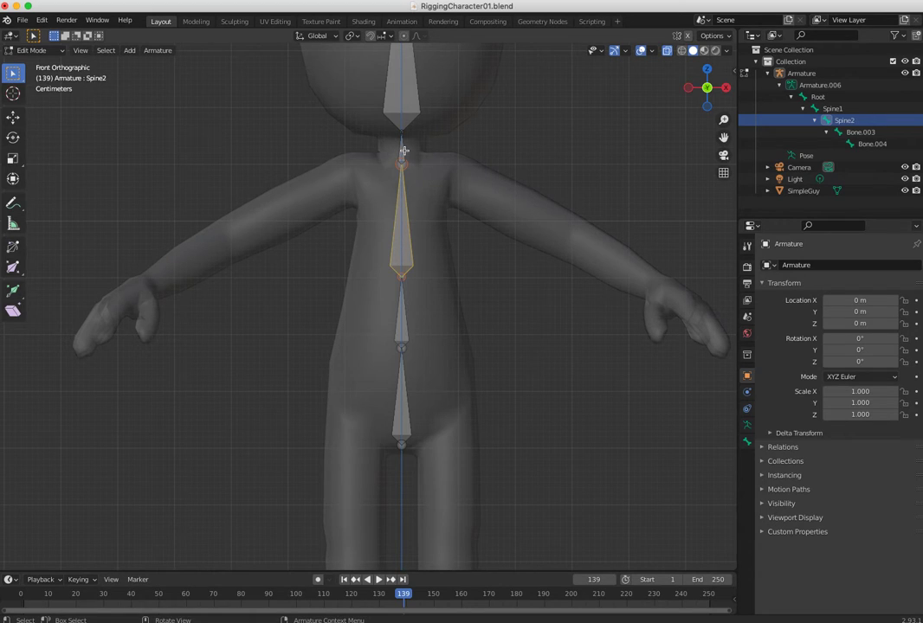
Step: Rename the short bone above Spine2 as Neck and the bone inside the head as Head
left_click(402, 149)
key("F2")
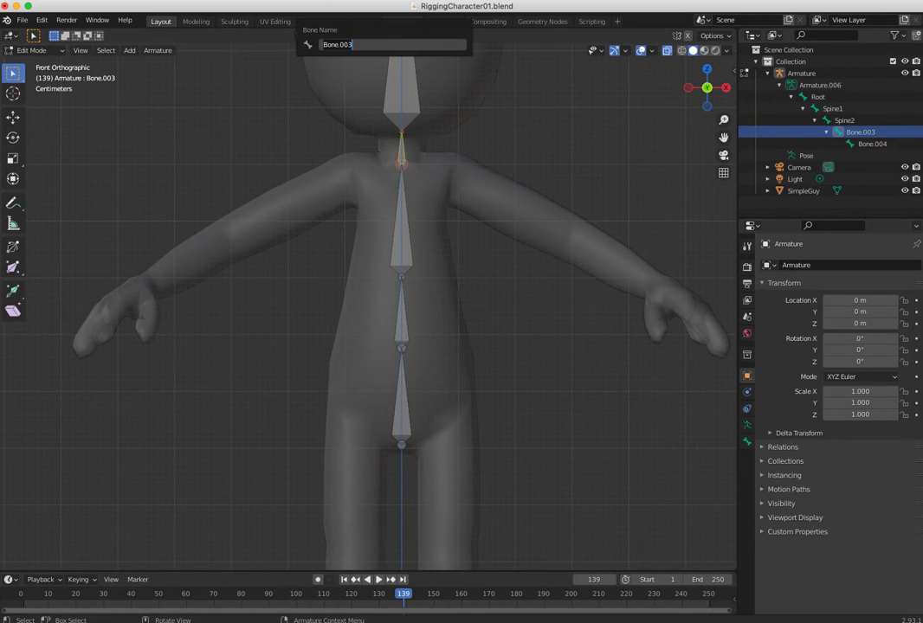
type("Nec")
key("BackSpace")
type("k")
key("Return")
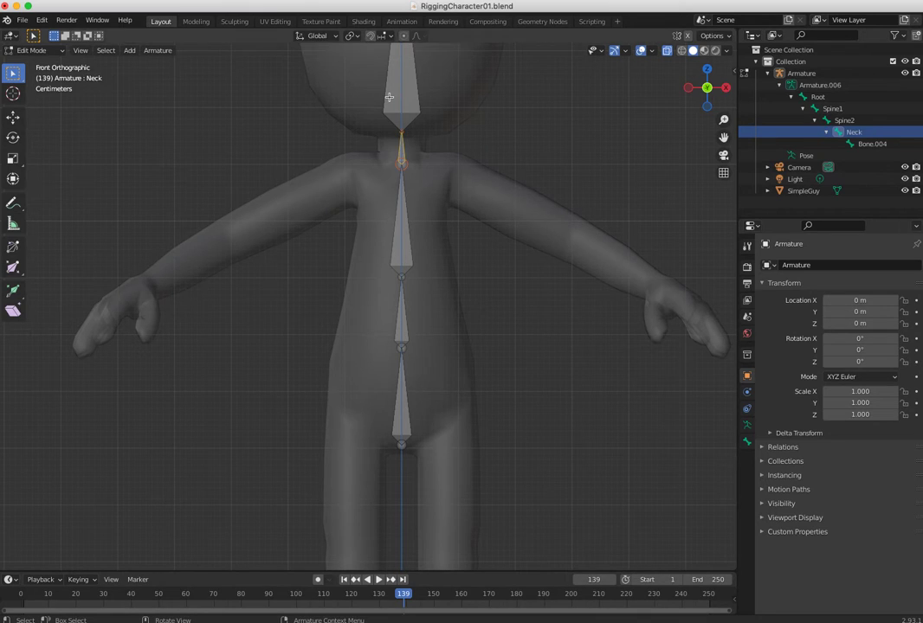
left_click(393, 104)
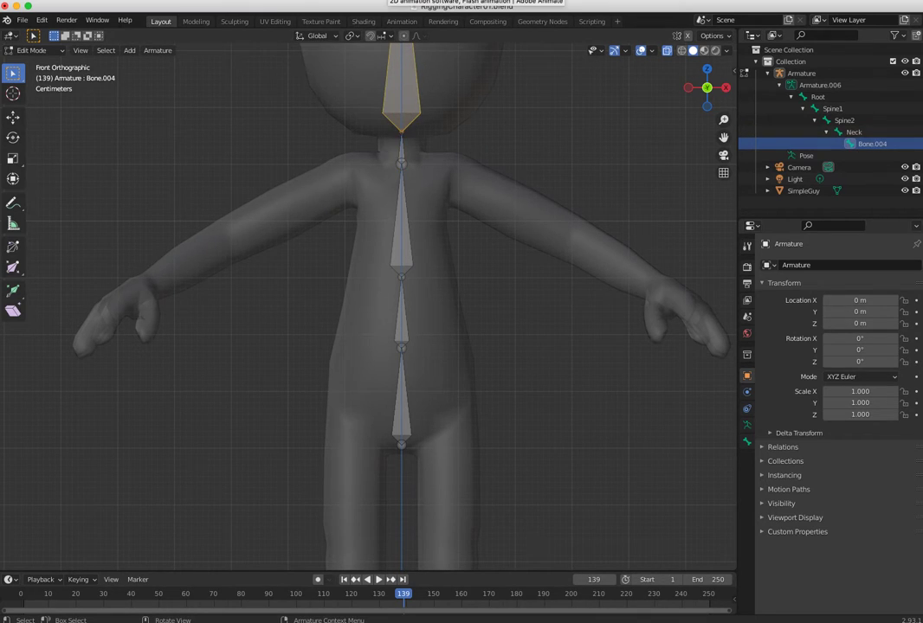
key("F2")
type("H")
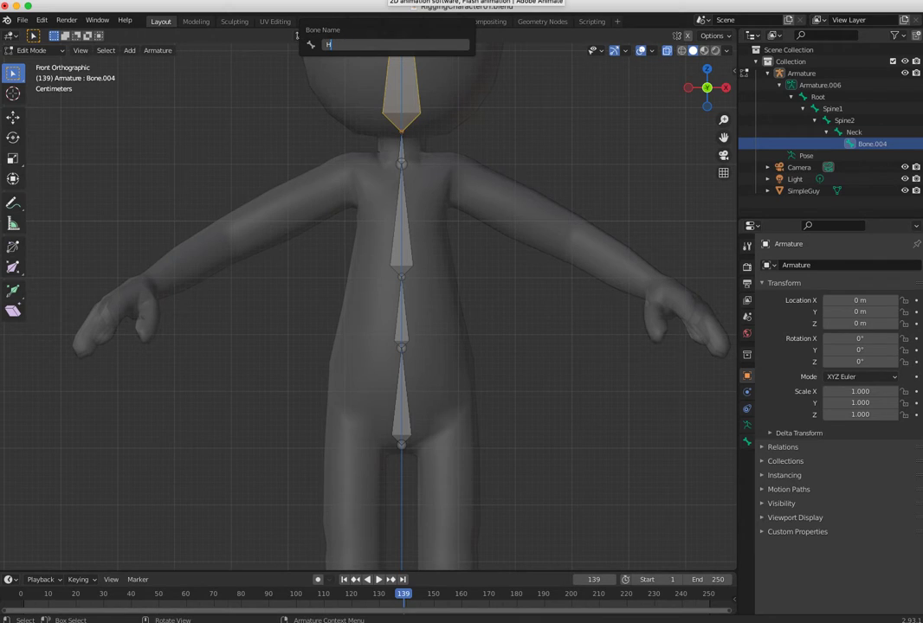
type("ead")
key("Return")
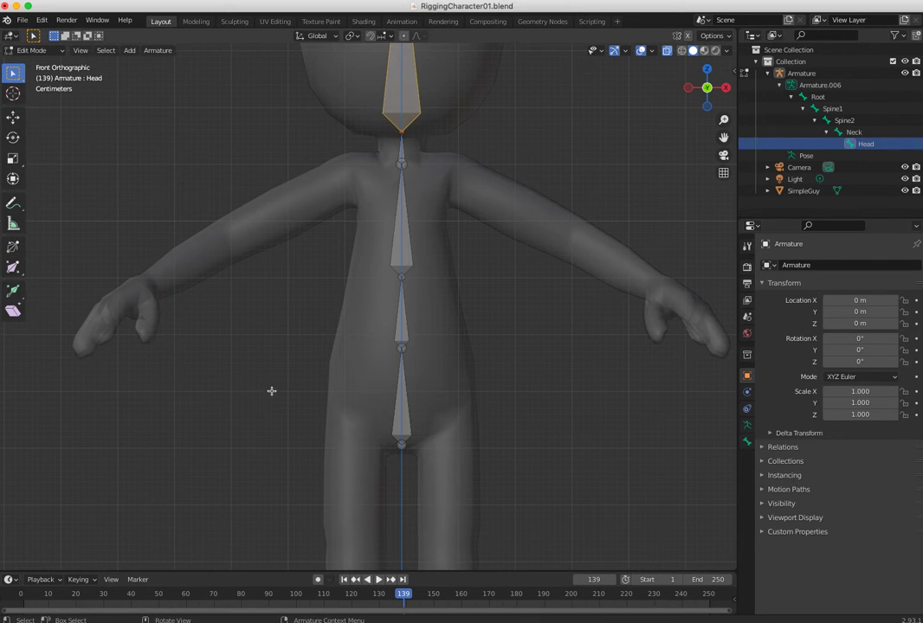
Step: Extrude a shoulder bone about 0.105 m long from Spine2's tip toward the character's left arm, plus an upper arm bone about 0.23 m to the elbow
left_click(402, 164)
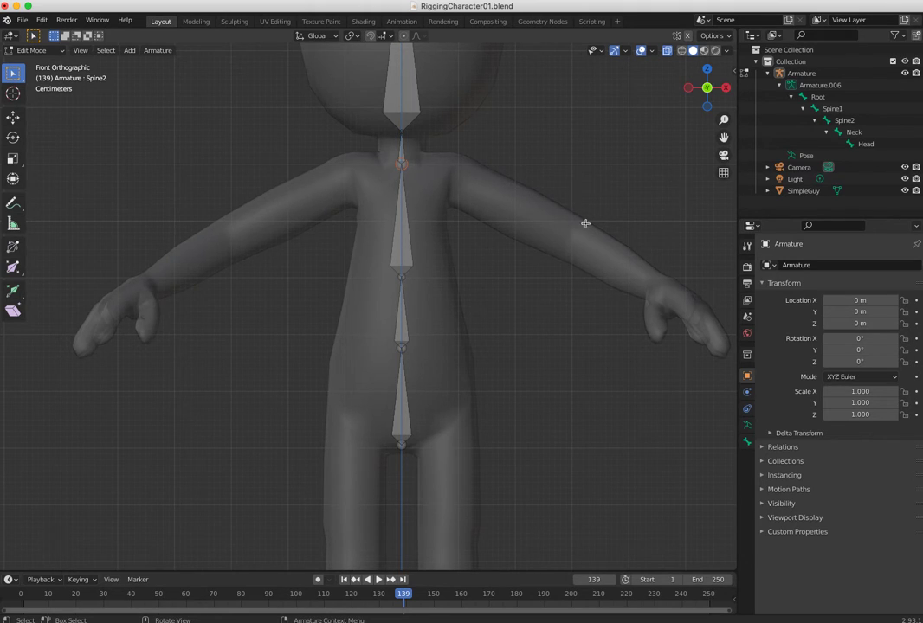
middle_click_drag(531, 344, 534, 356, "ctrl")
middle_click_drag(508, 344, 483, 402, "shift")
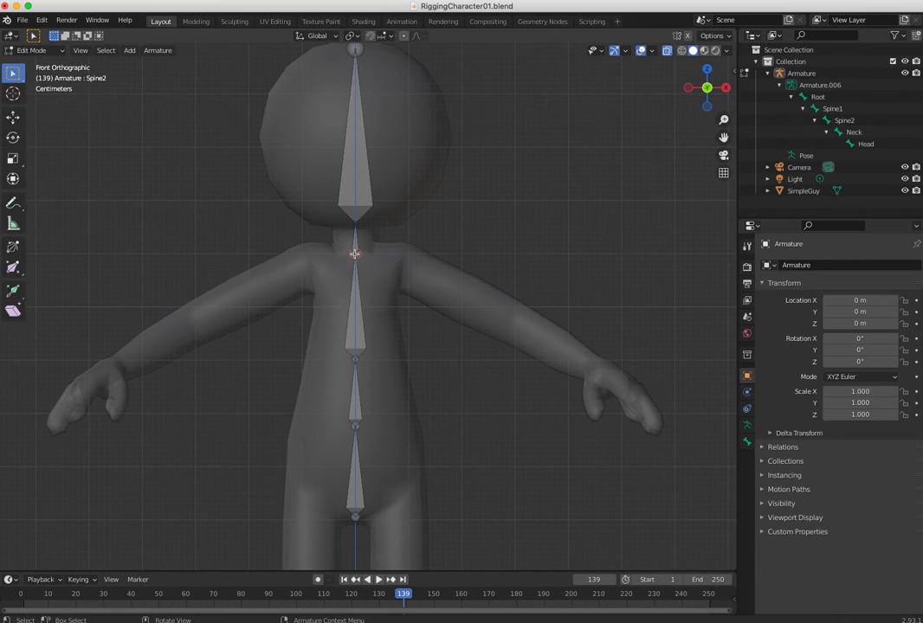
key("e")
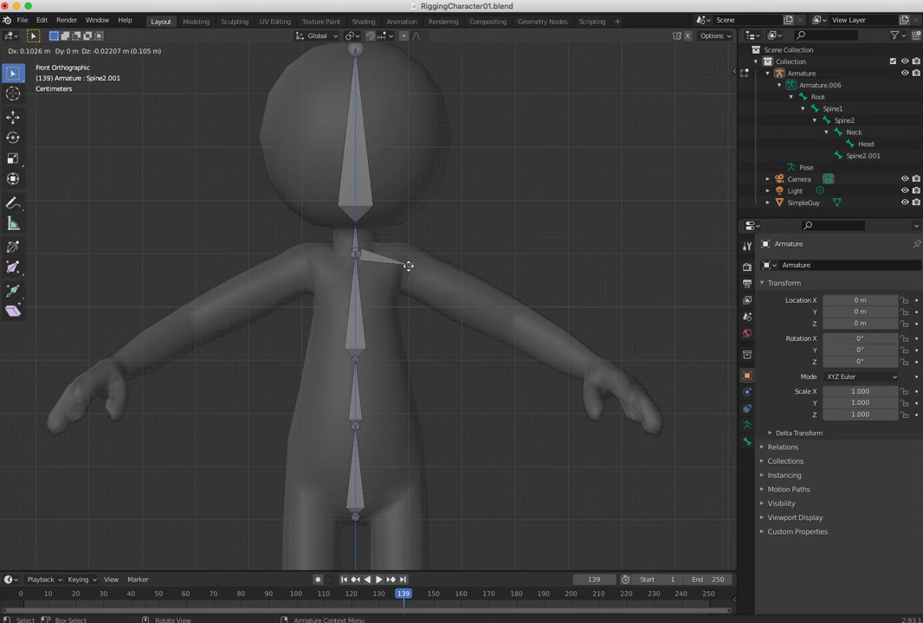
left_click(410, 266)
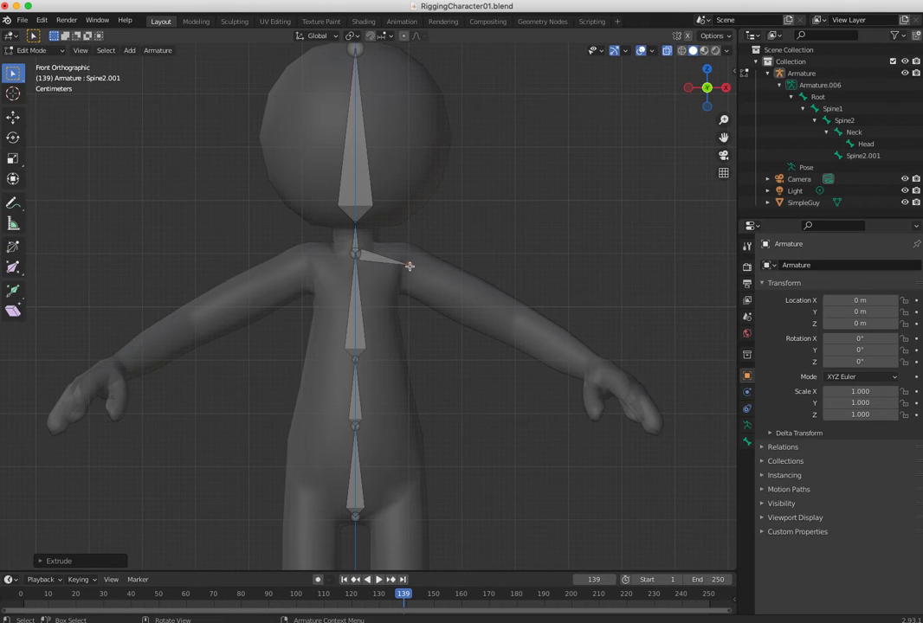
key("e")
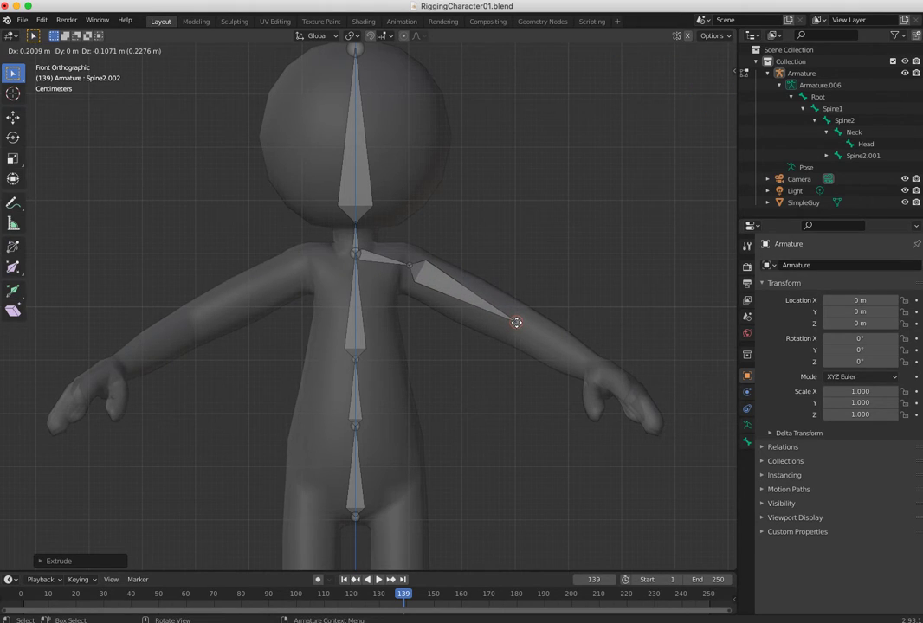
left_click(516, 322)
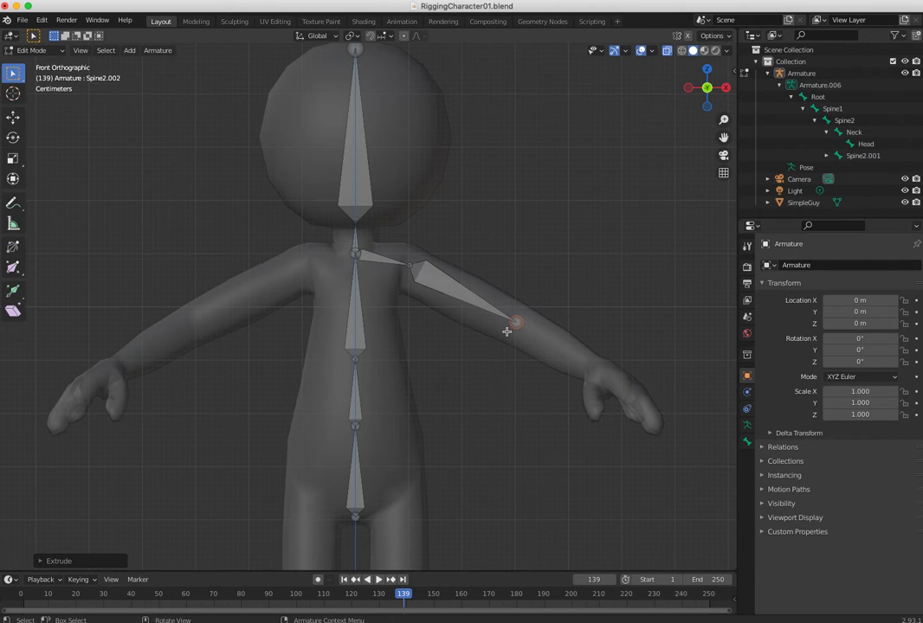
Step: Extrude a forearm bone about 0.17 m from the elbow to the wrist and a hand bone about 0.16 m to the fingertips
key("e")
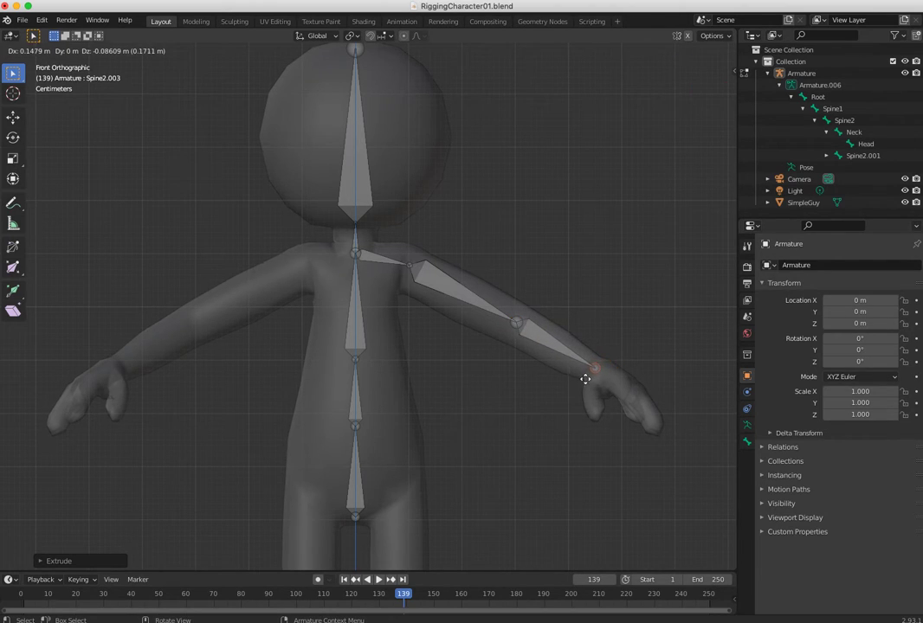
left_click(586, 378)
key("e")
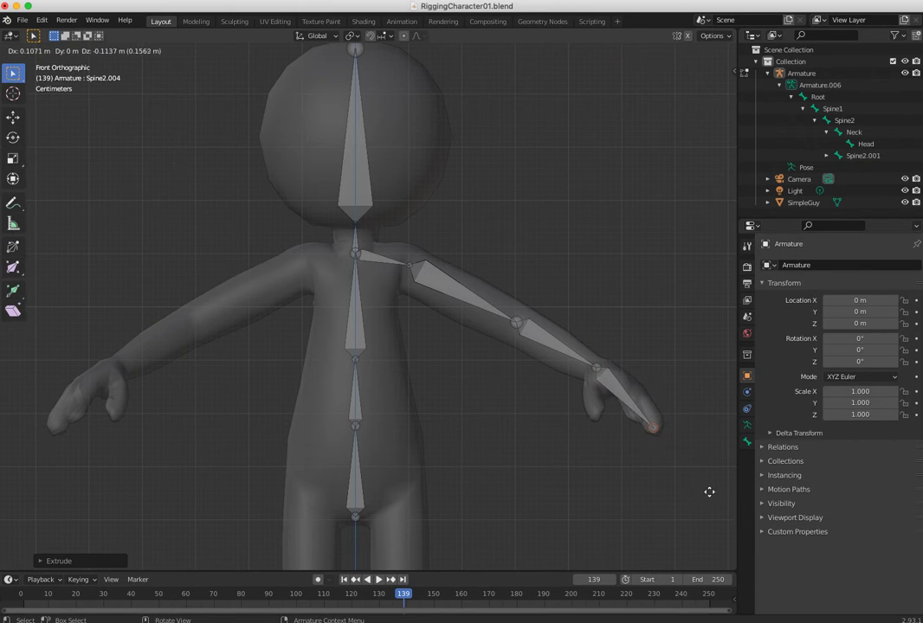
left_click(668, 472)
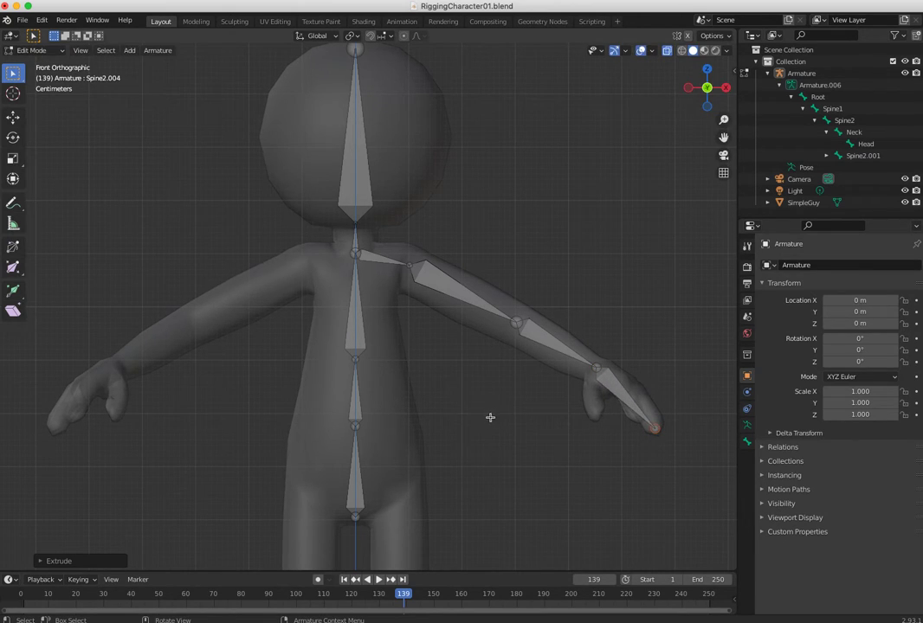
Step: Move the left shoulder joint and elbow joint backward along Y so they sit inside the arm mesh
key("KP_3")
middle_click_drag(454, 429, 436, 382)
left_click(395, 285)
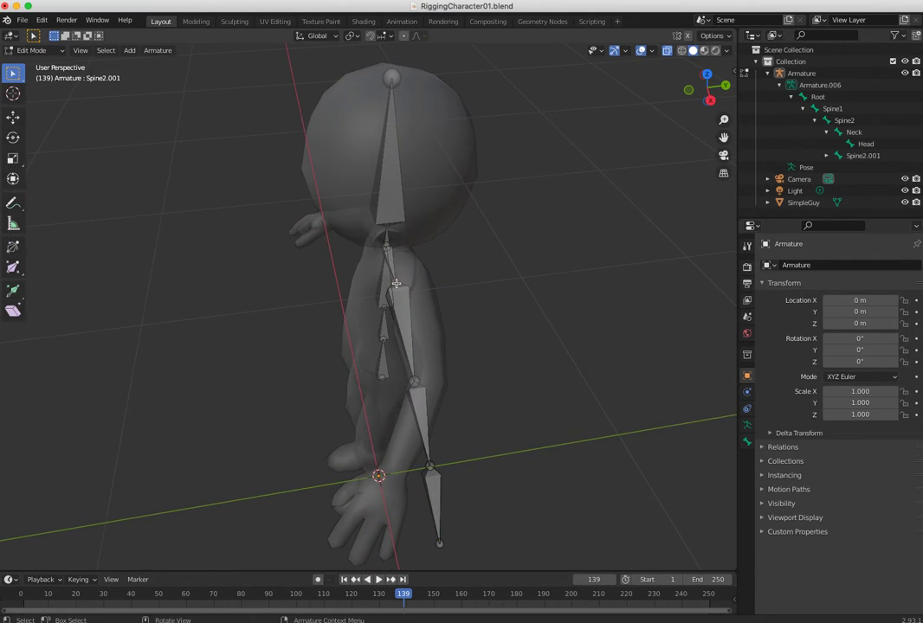
key("shift+space")
key("g")
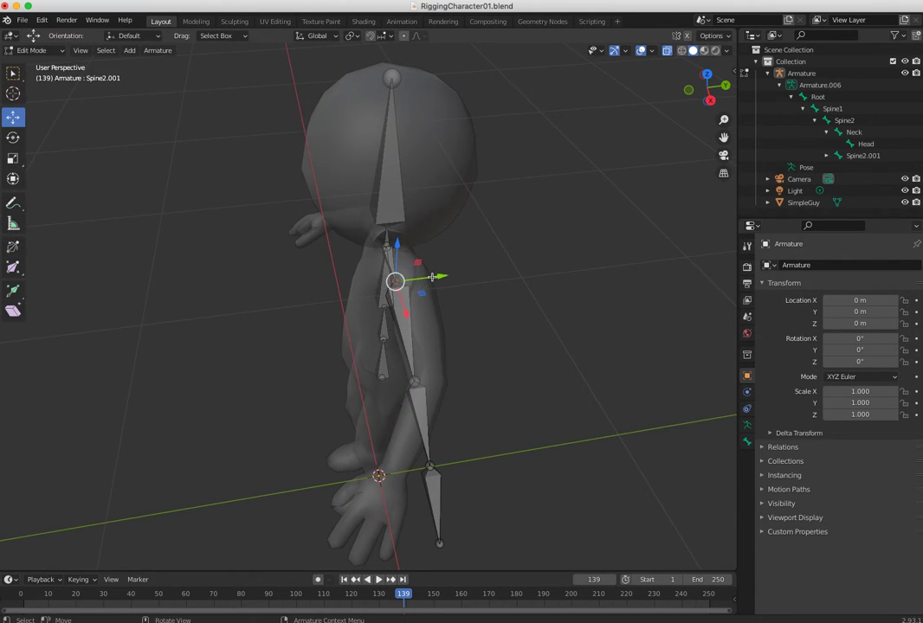
left_click_drag(432, 277, 436, 302)
left_click(416, 384)
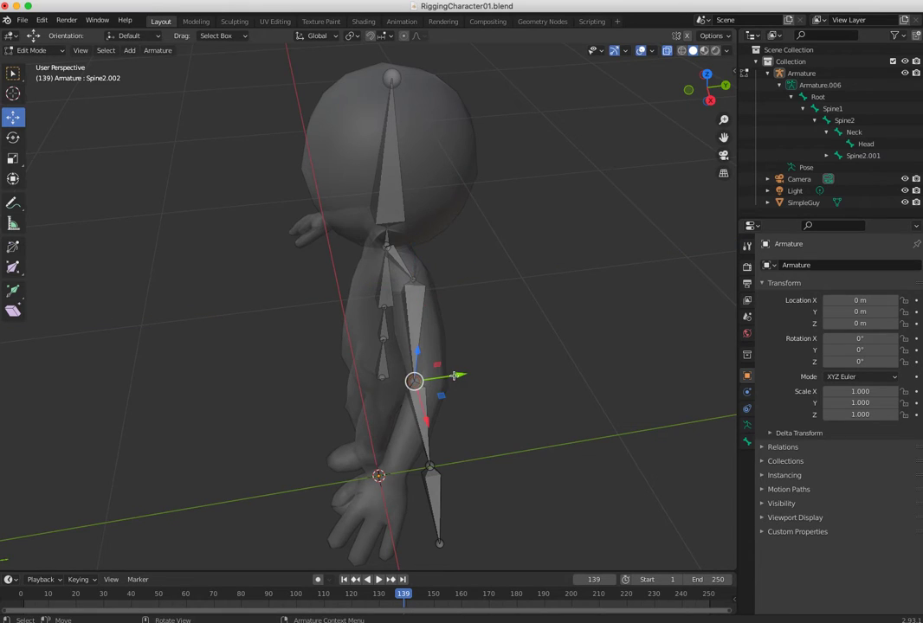
left_click_drag(464, 375, 483, 377)
Step: Move the left wrist joint forward along Y into the wrist mesh, and bring the hand bone's tip forward to the fingertips
left_click(430, 476)
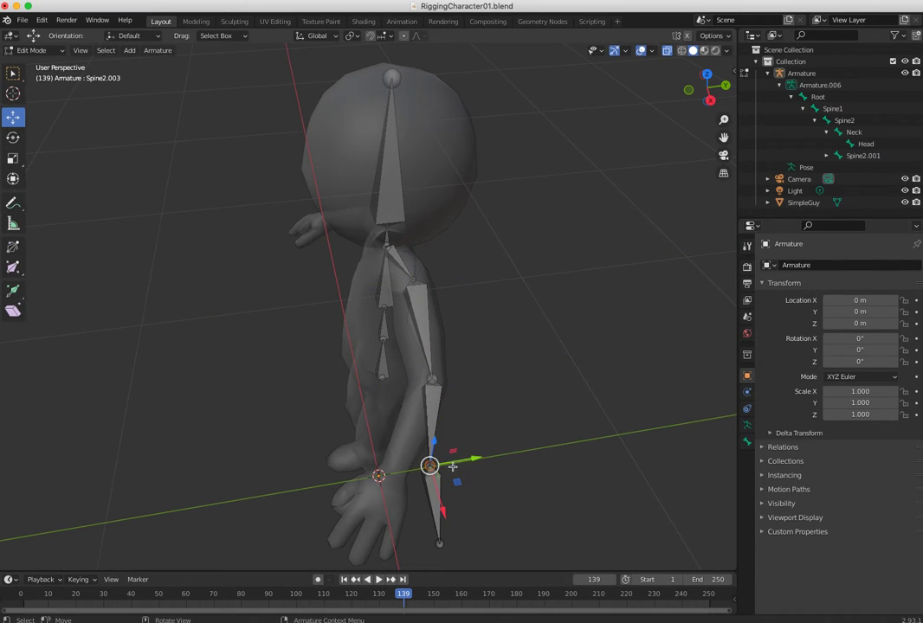
left_click_drag(431, 468, 391, 472)
left_click(439, 544)
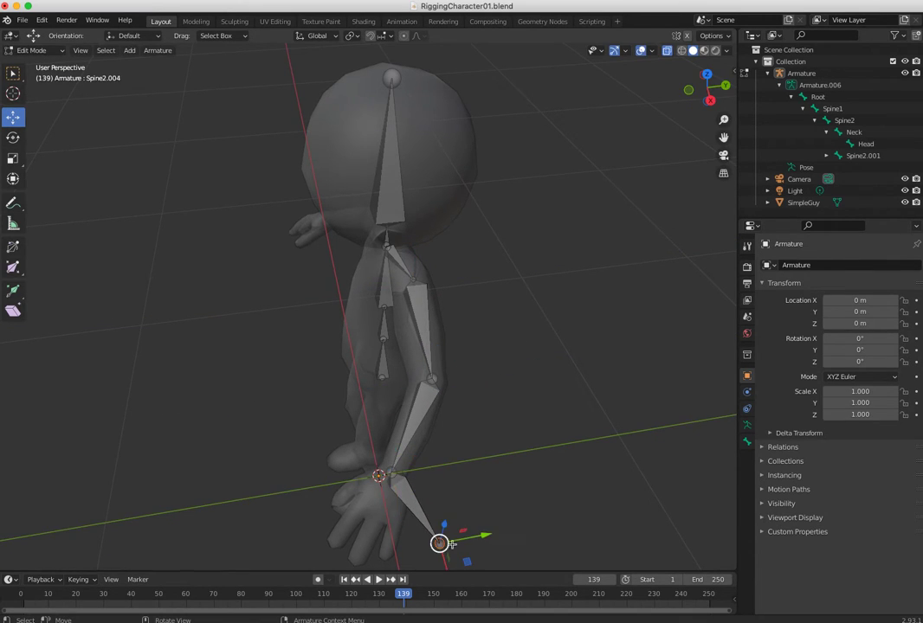
key("e")
left_click(389, 534)
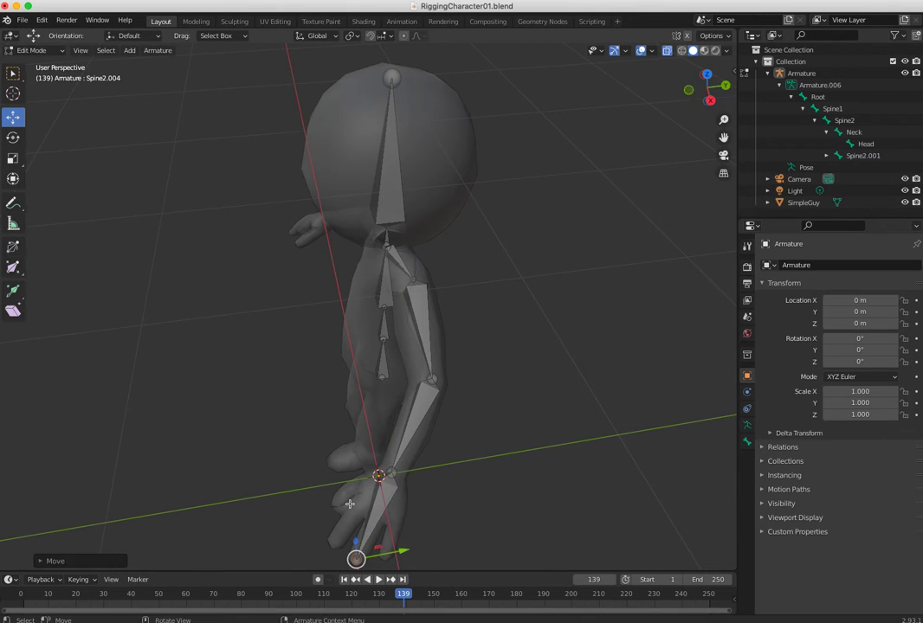
Step: Shift the left elbow joint slightly along Y to centre it inside the arm mesh
middle_click_drag(398, 353, 368, 299)
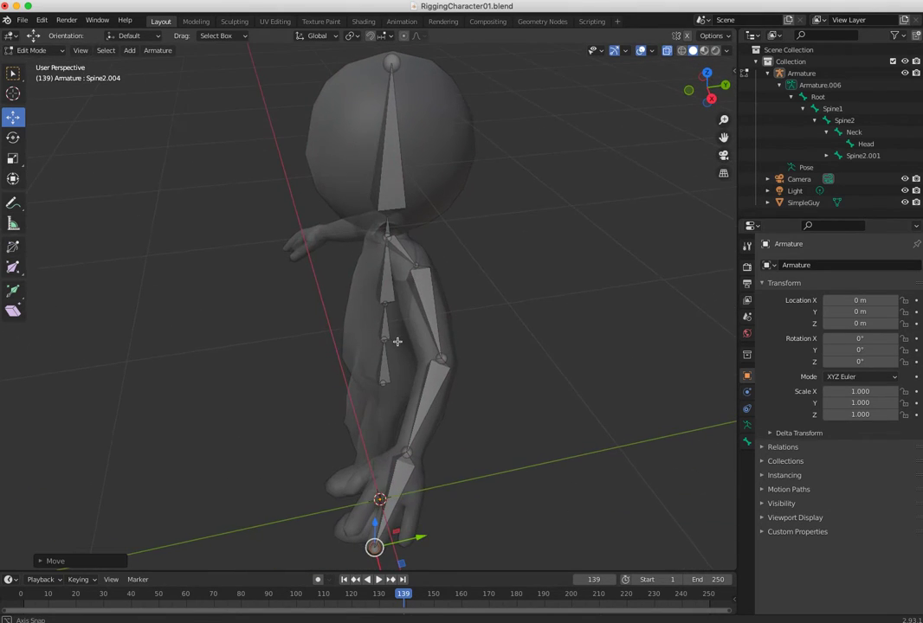
left_click(442, 358)
key("g")
key("y")
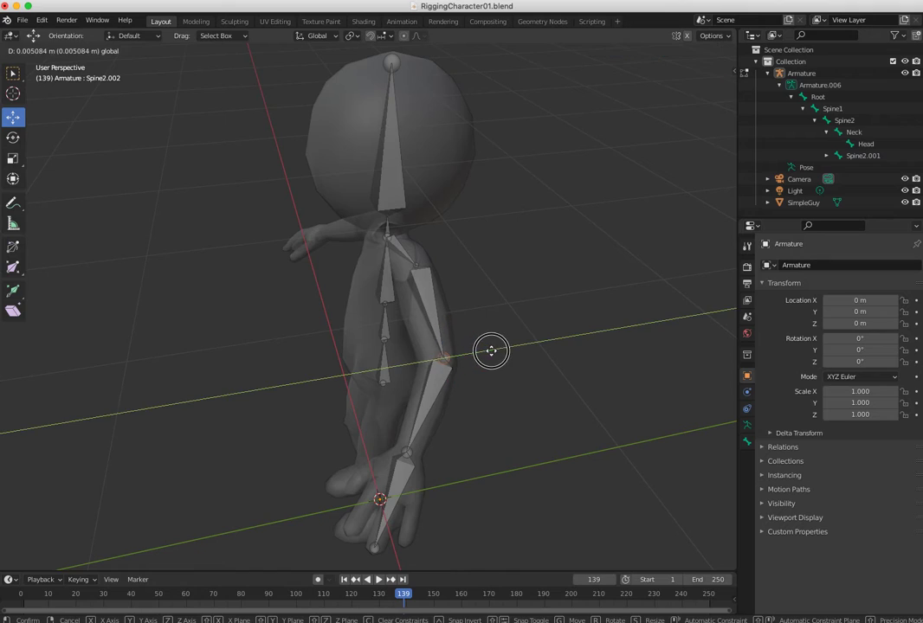
left_click(488, 353)
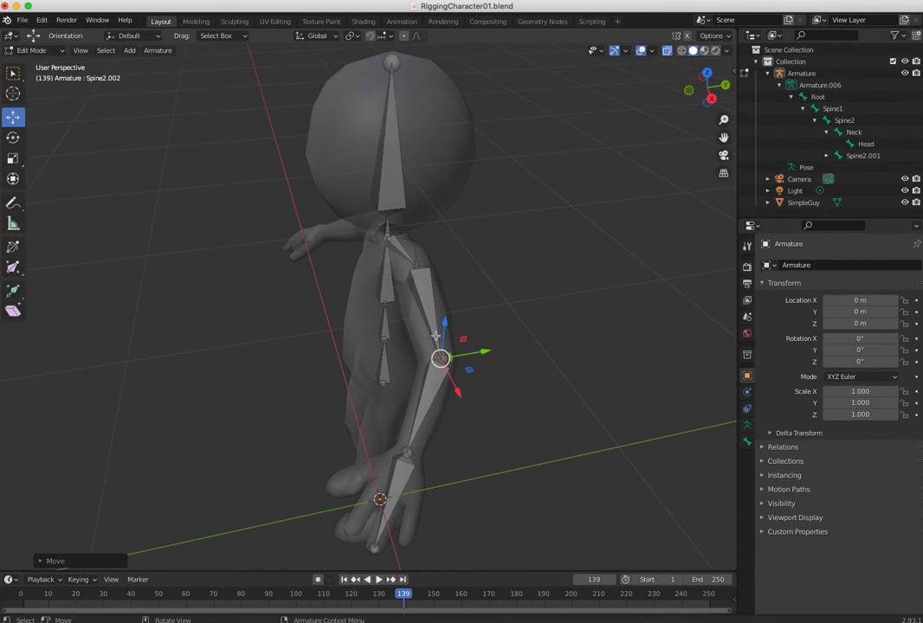
Step: Nudge the left shoulder joint slightly forward along Y inside the shoulder mesh
middle_click_drag(440, 348, 472, 333)
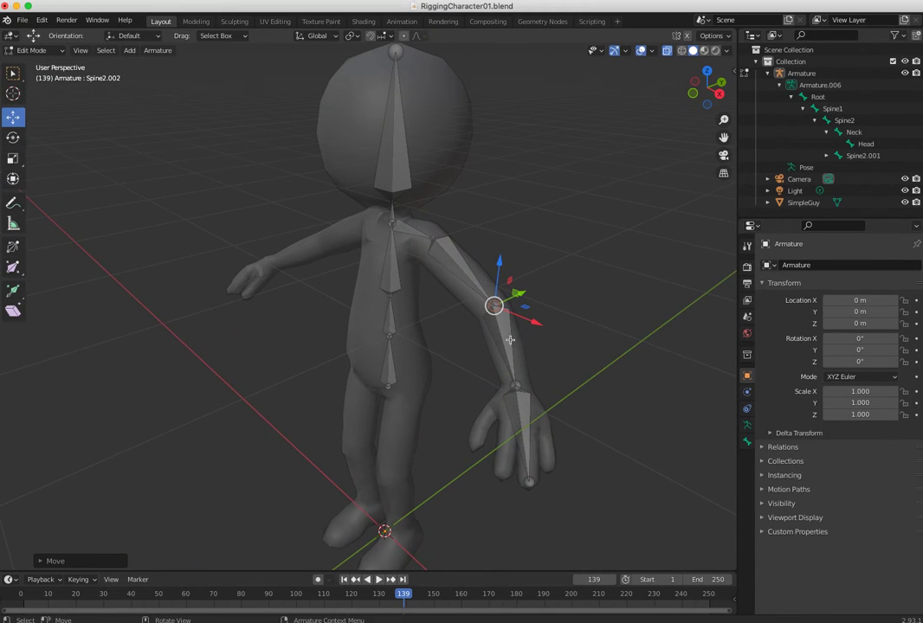
middle_click_drag(511, 395, 399, 286)
left_click(400, 286)
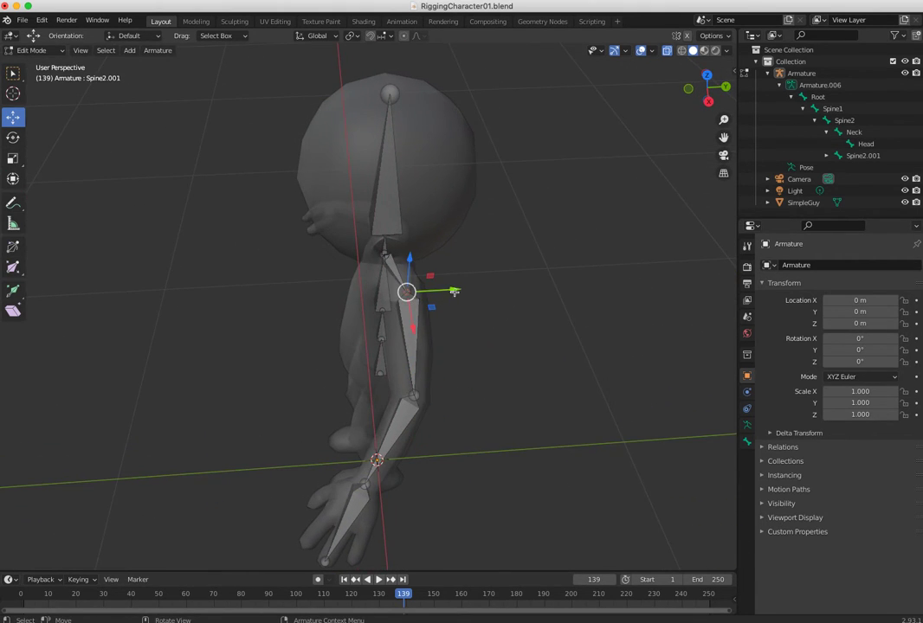
key("g")
key("y")
left_click(443, 291)
Step: Refine the left elbow joint's depth by moving it a little further forward along Y
left_click(413, 394)
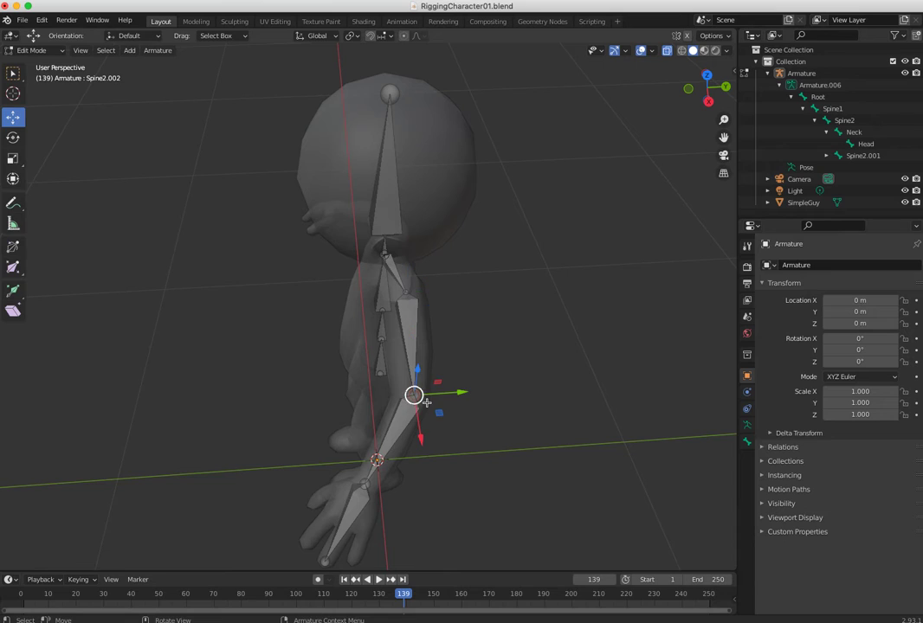
key("g")
key("y")
left_click(452, 394)
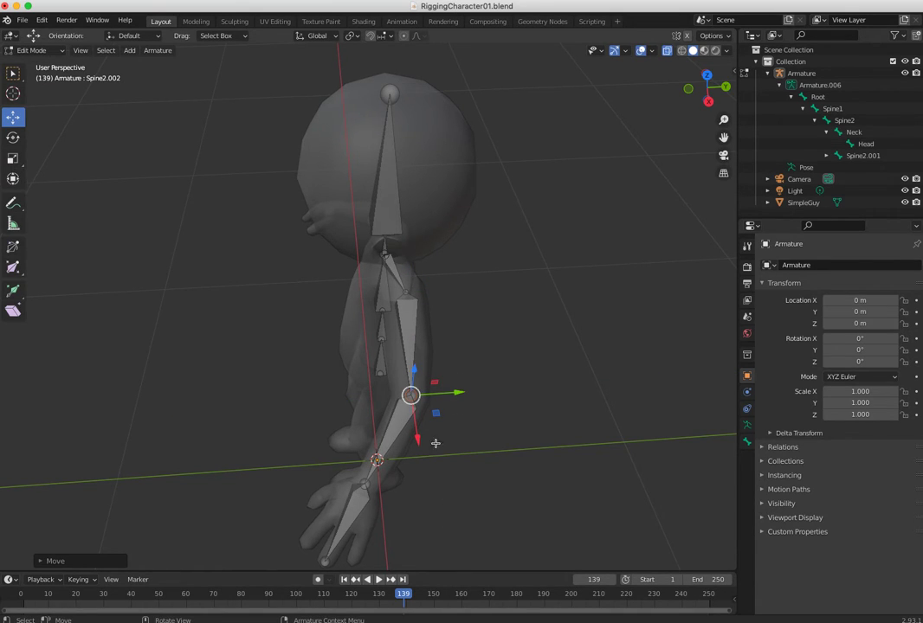
key("g")
key("y")
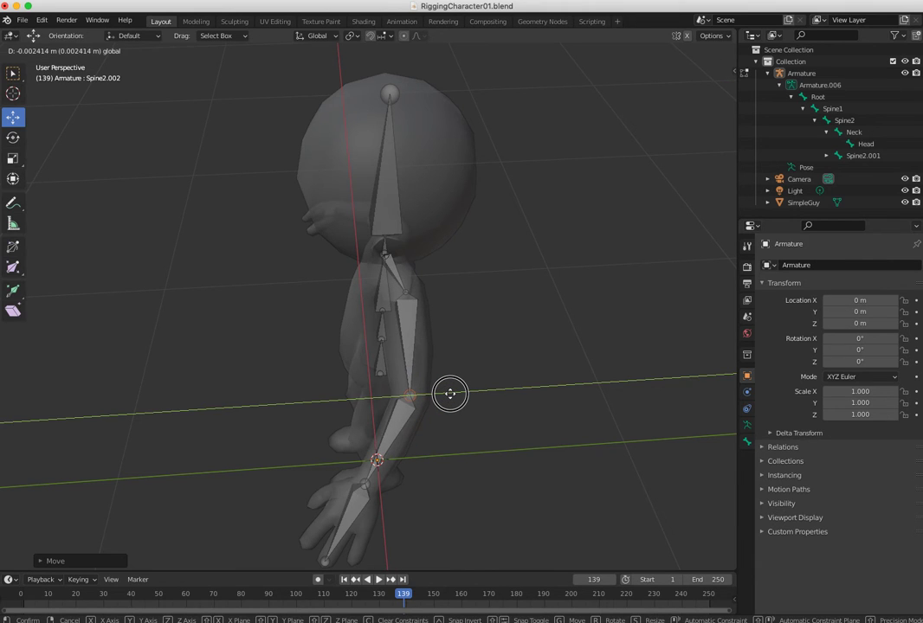
left_click(441, 394)
middle_click_drag(441, 394, 320, 182)
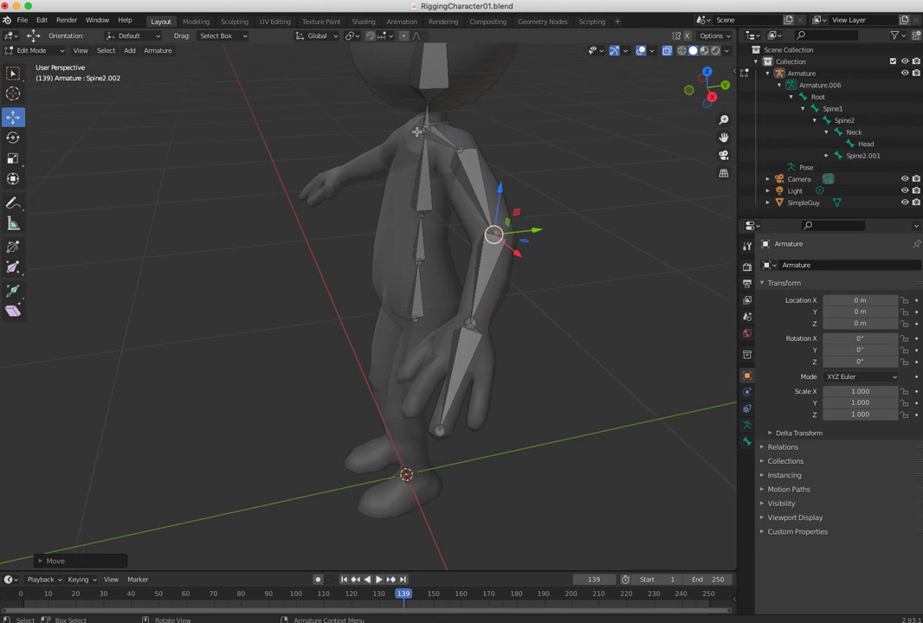
left_click(423, 129)
key("g")
key("y")
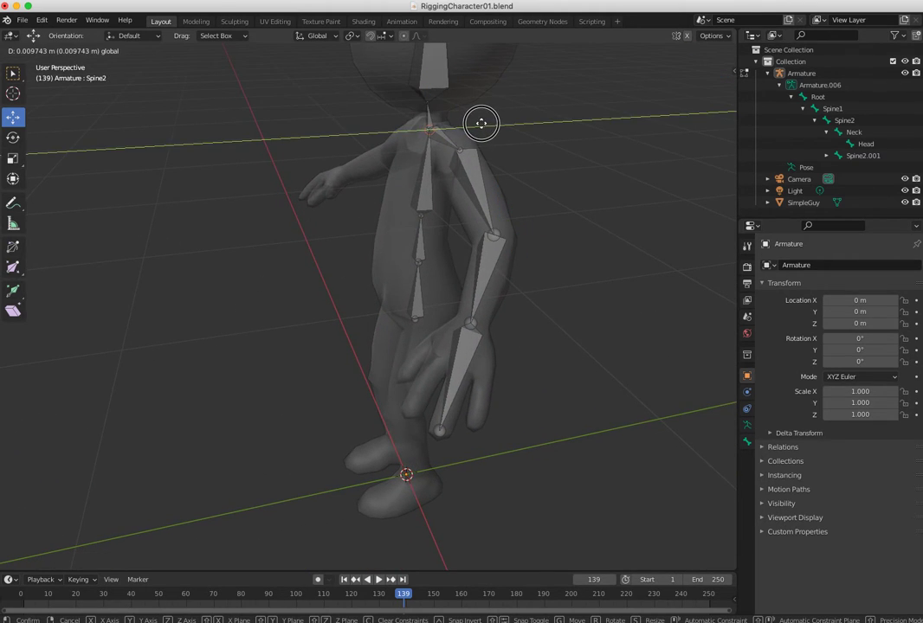
key("Escape")
Step: Extrude a new bone about 0.11 m straight down along Z from the Root bone's base in front view
middle_click_drag(388, 259, 317, 333)
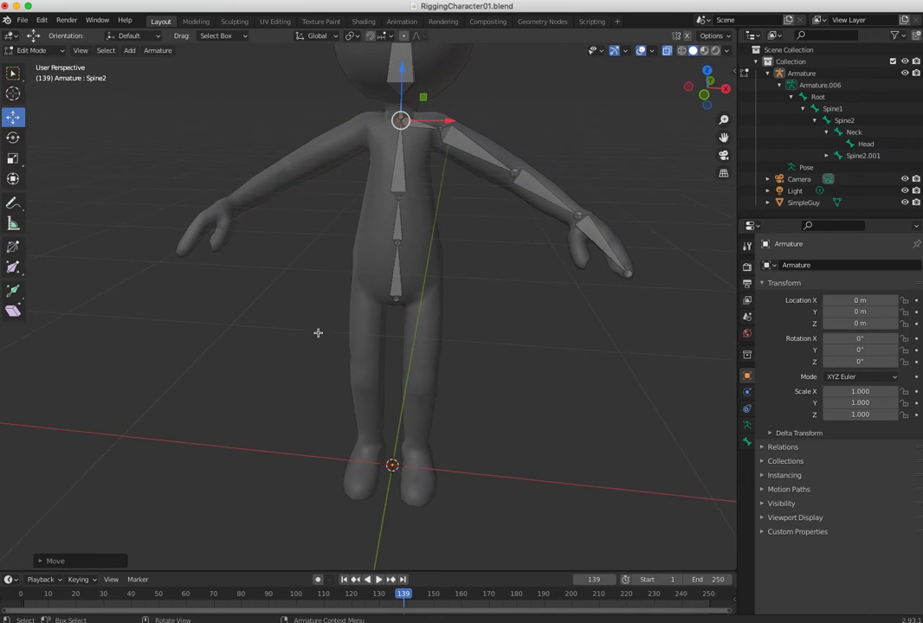
left_click(394, 290)
key("KP_1")
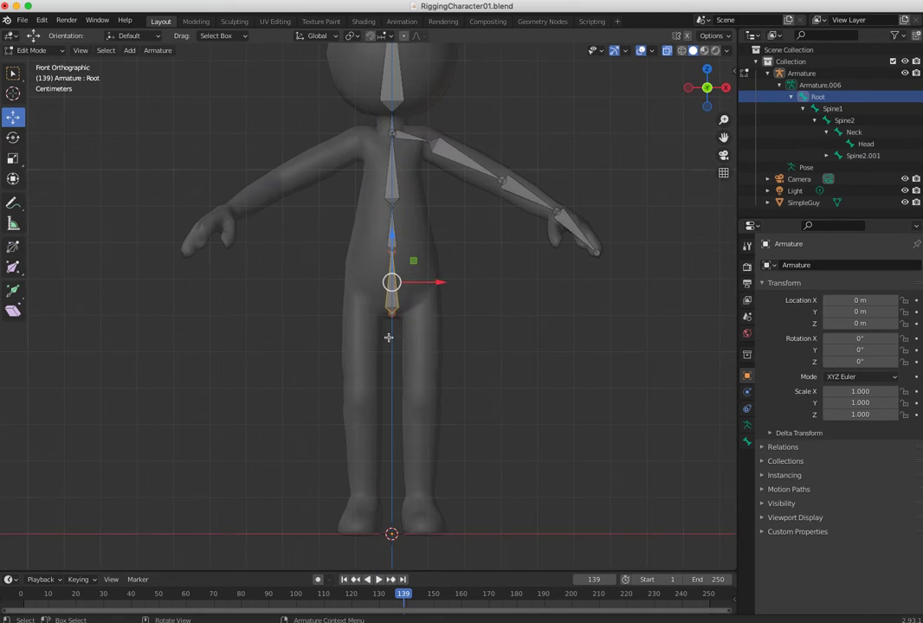
left_click(254, 252)
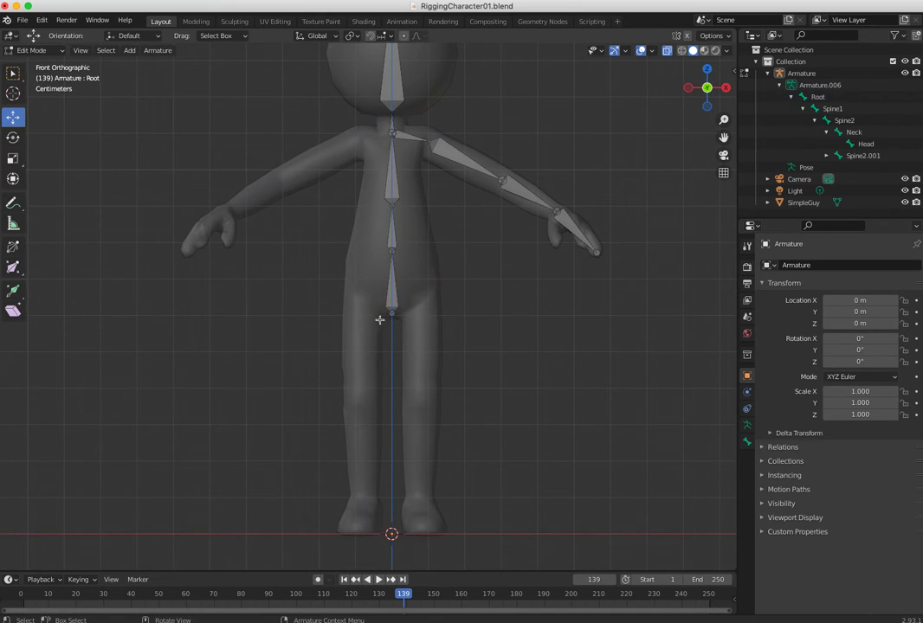
left_click(392, 314)
key("e")
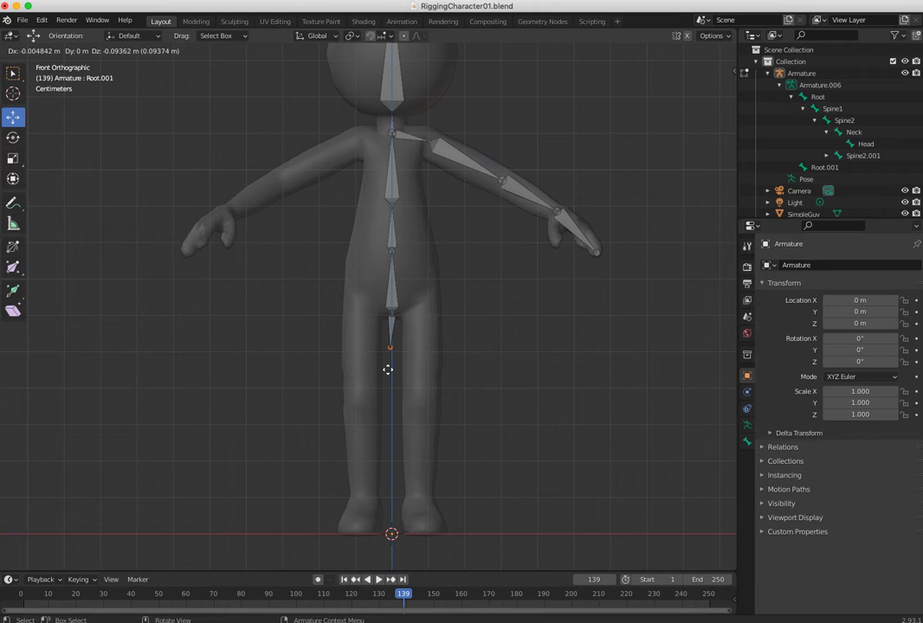
key("z")
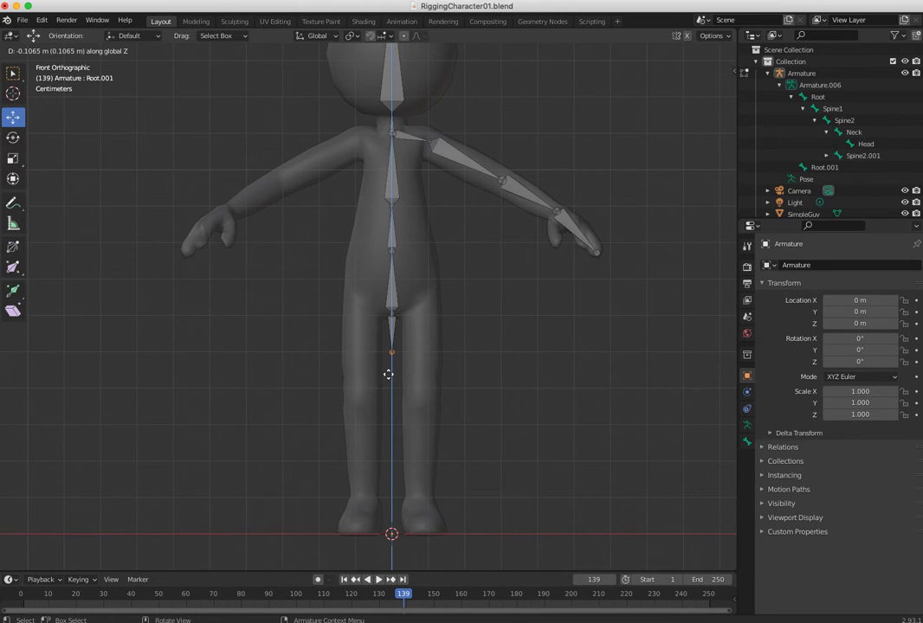
left_click(388, 374)
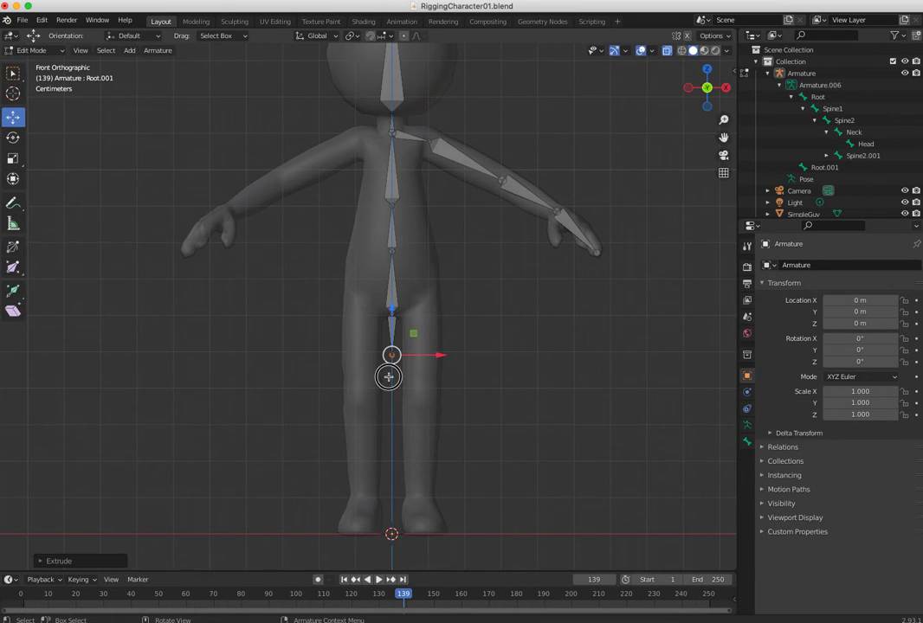
Step: Move the new bone sideways and slightly up into the top of the character's left leg
left_click(391, 331)
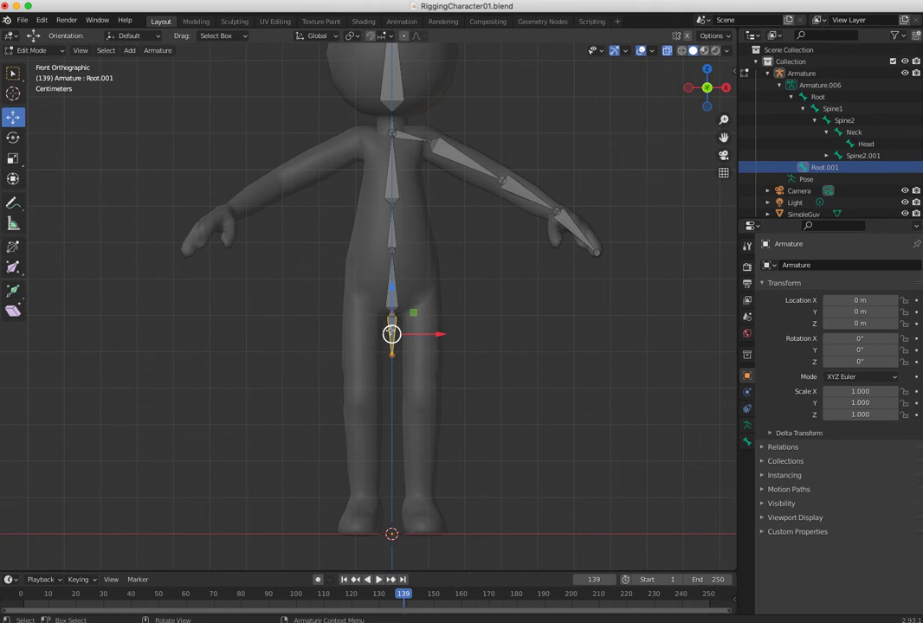
left_click_drag(391, 334, 420, 320)
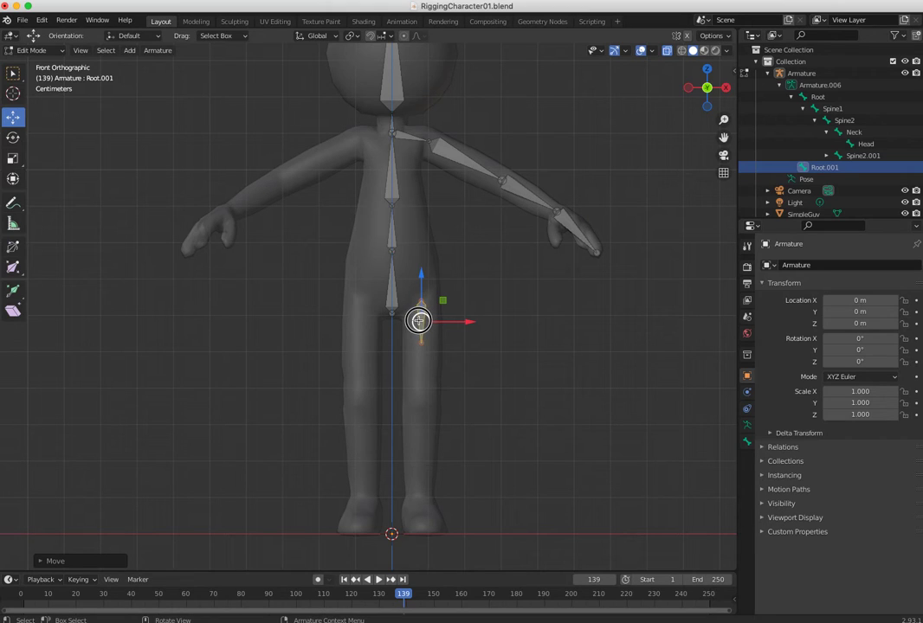
left_click(420, 321)
left_click(381, 352)
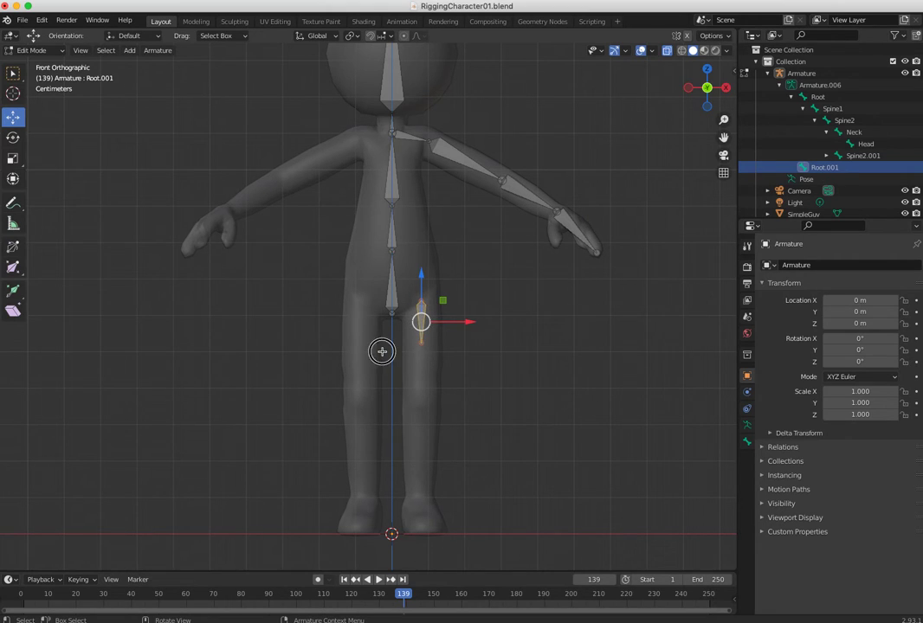
Step: Lengthen the left thigh bone by moving its lower joint down to the knee
left_click(421, 347)
left_click_drag(421, 305, 421, 346)
middle_click_drag(385, 375, 299, 217, "ctrl")
left_click_drag(422, 275, 416, 291)
Step: Extrude a shin bone about 0.27 m down along Z from the knee to the ankle, plus a foot bone down to the sole
key("e")
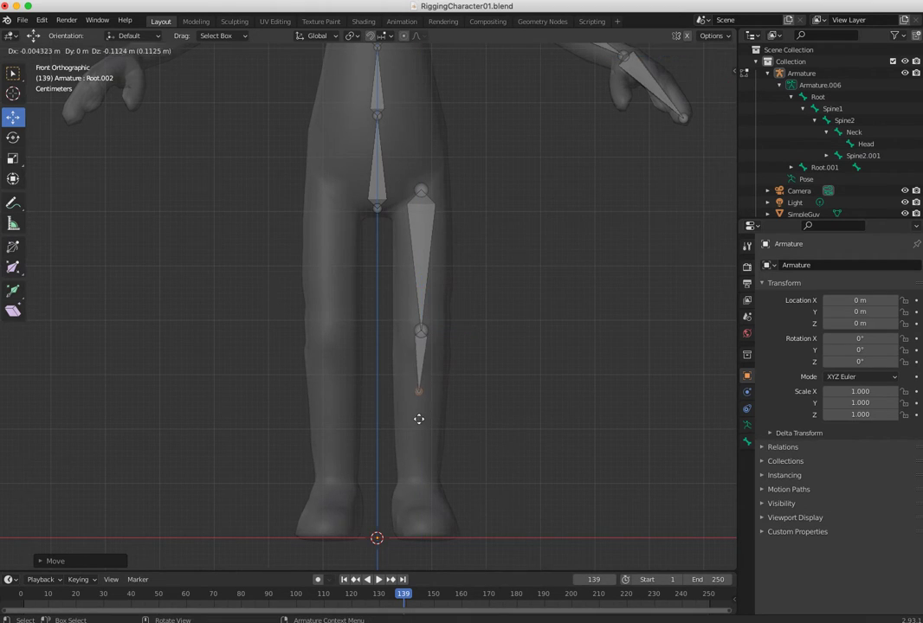
key("z")
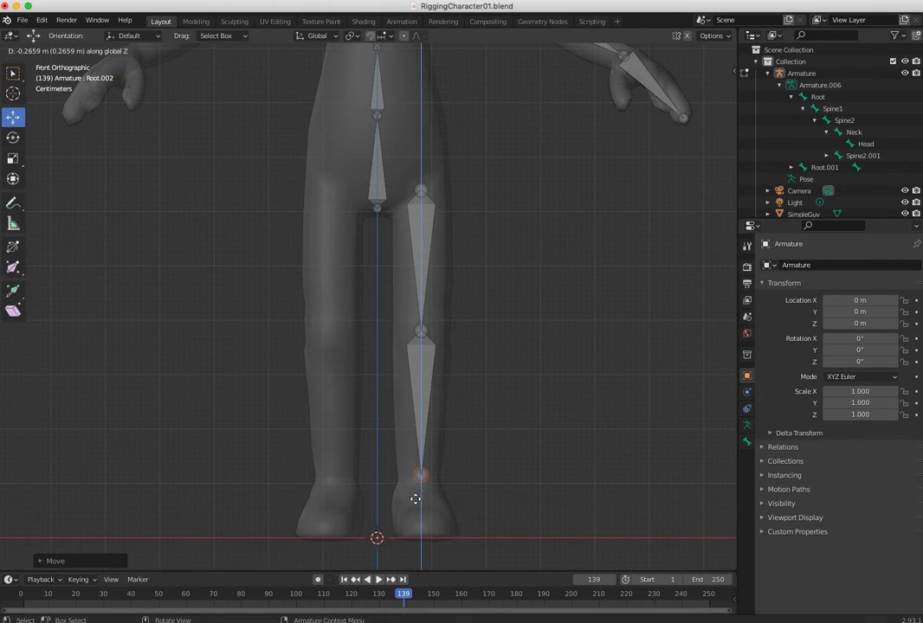
left_click(415, 500)
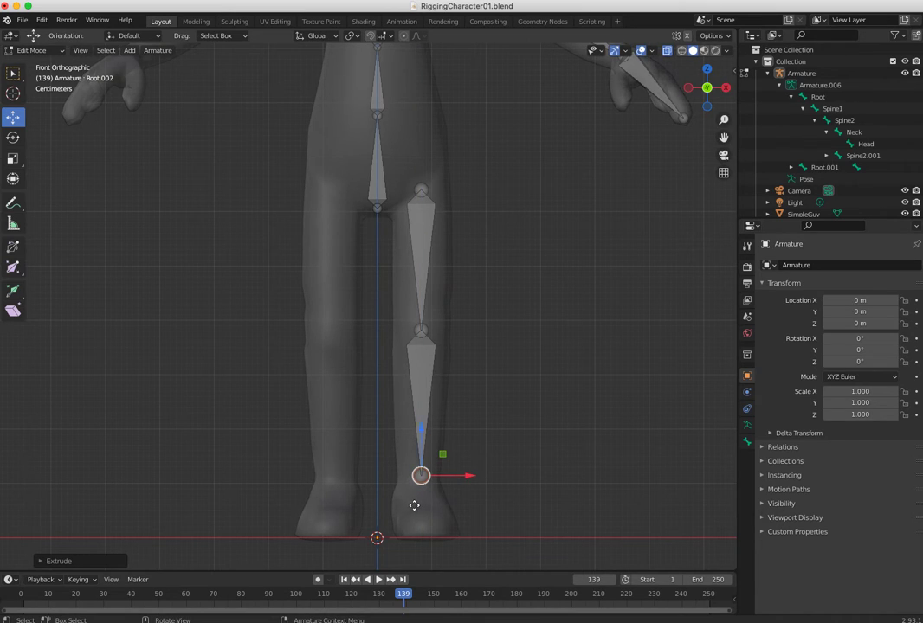
key("e")
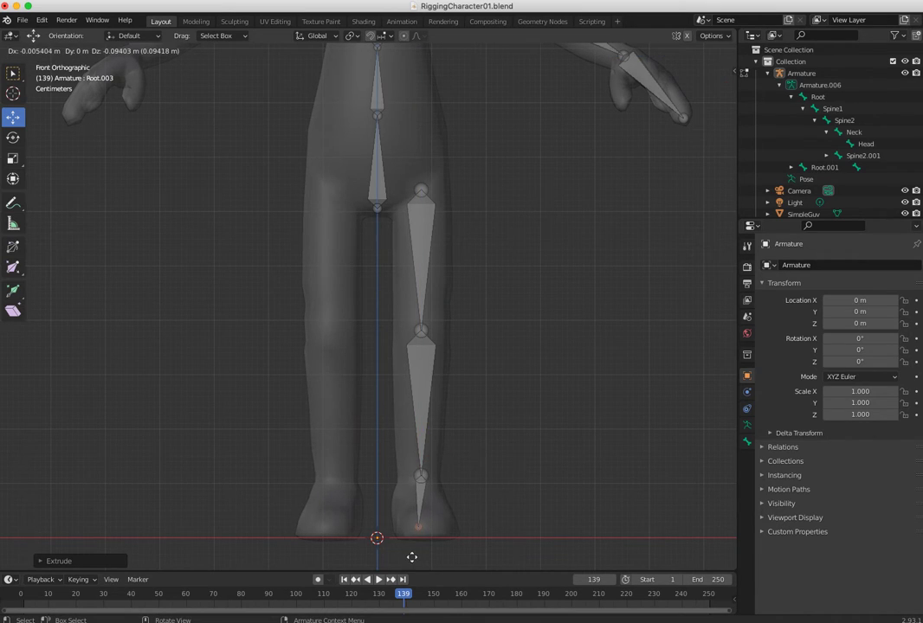
key("z")
left_click(413, 563)
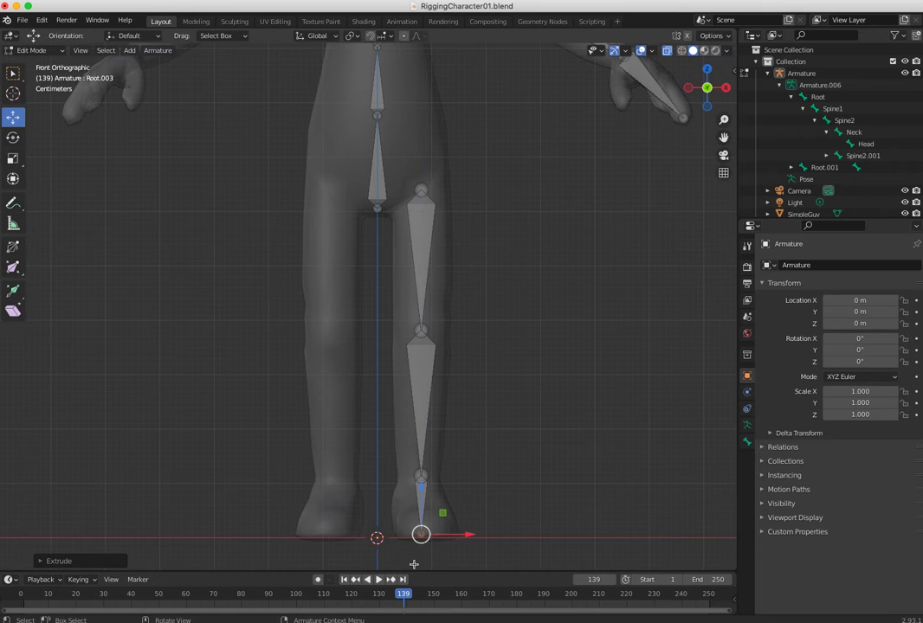
Step: Move the left knee joint forward along Y so it sits inside the leg mesh
middle_click_drag(518, 344, 445, 385)
left_click(420, 331)
key("g")
key("y")
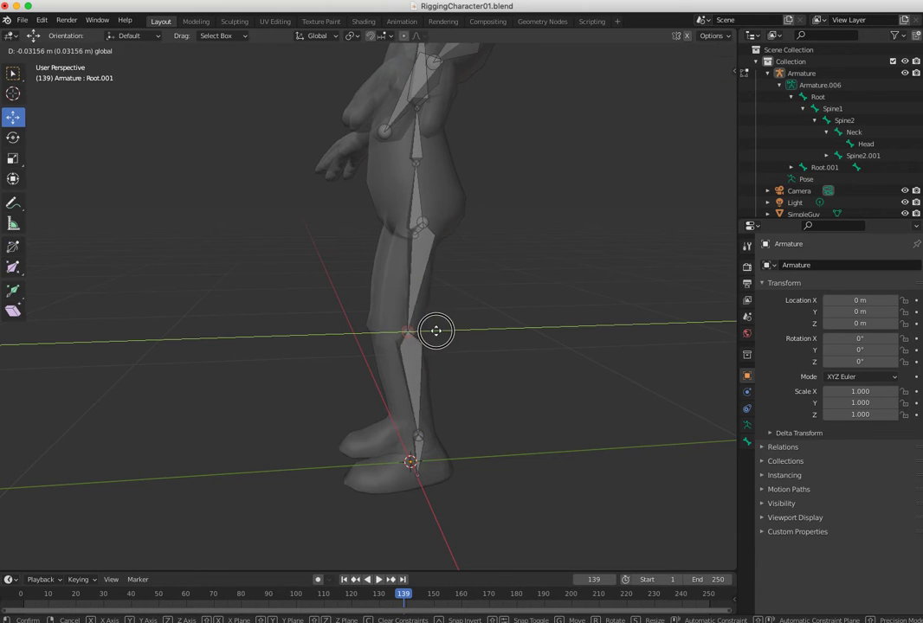
left_click(431, 332)
Step: Move the foot bone's tip forward about 0.17 m along Y to the toes
middle_click_drag(430, 331, 413, 437)
left_click(413, 437)
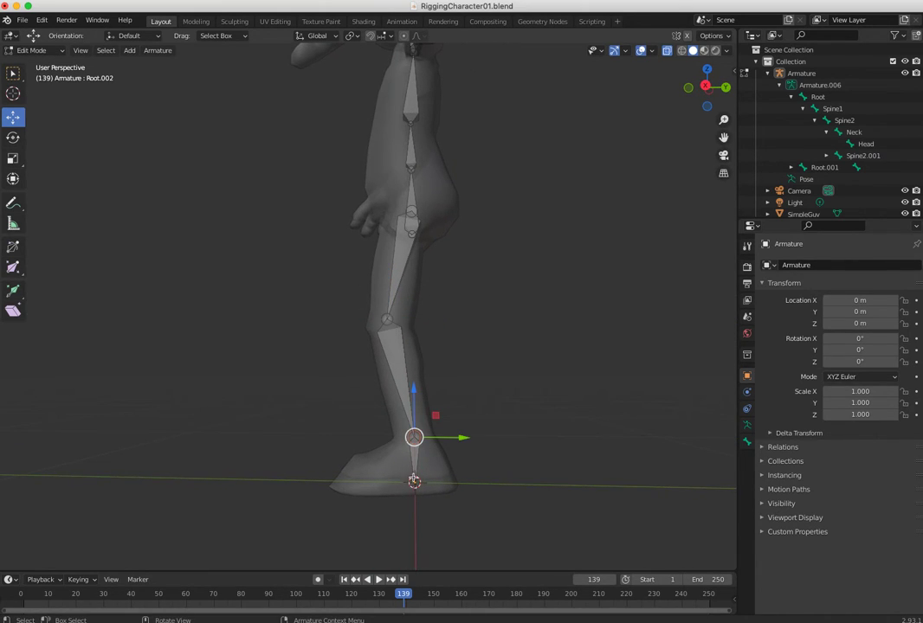
key("e")
key("y")
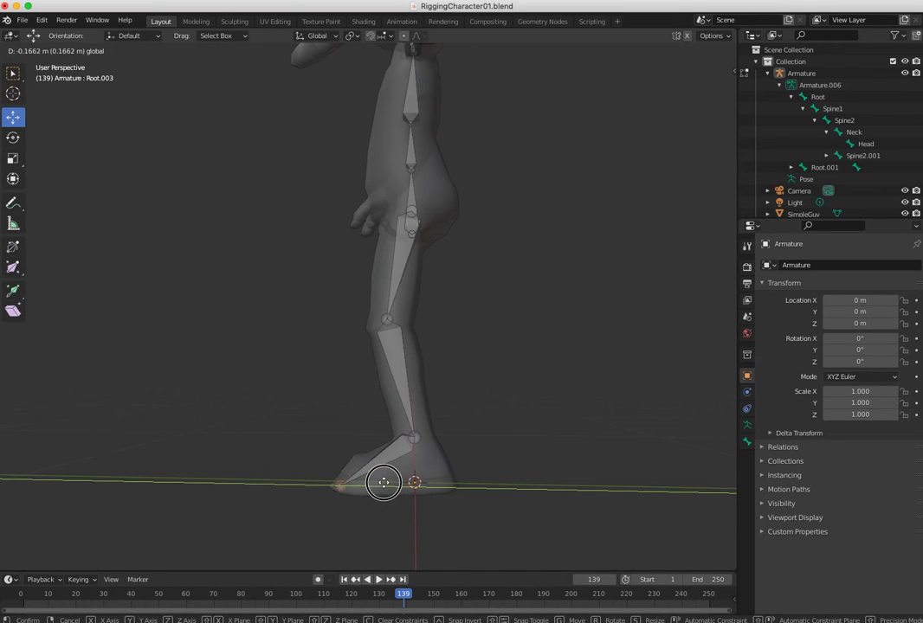
left_click(340, 484)
Step: Lower the left ankle joint about 0.03 m along Z and shift it slightly backward along Y
left_click(413, 437)
key("g")
key("z")
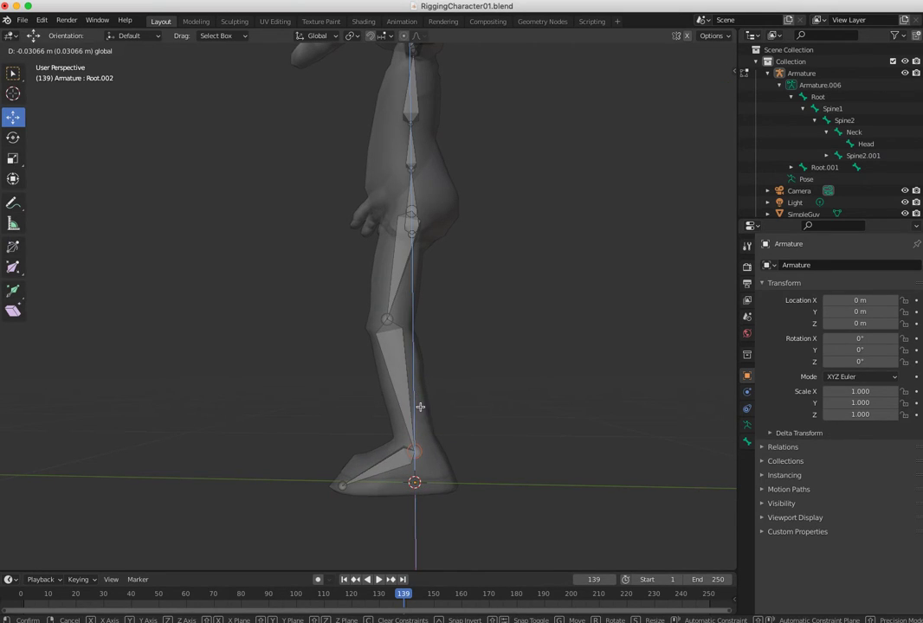
left_click_drag(420, 407, 420, 407)
left_click_drag(469, 458, 476, 458)
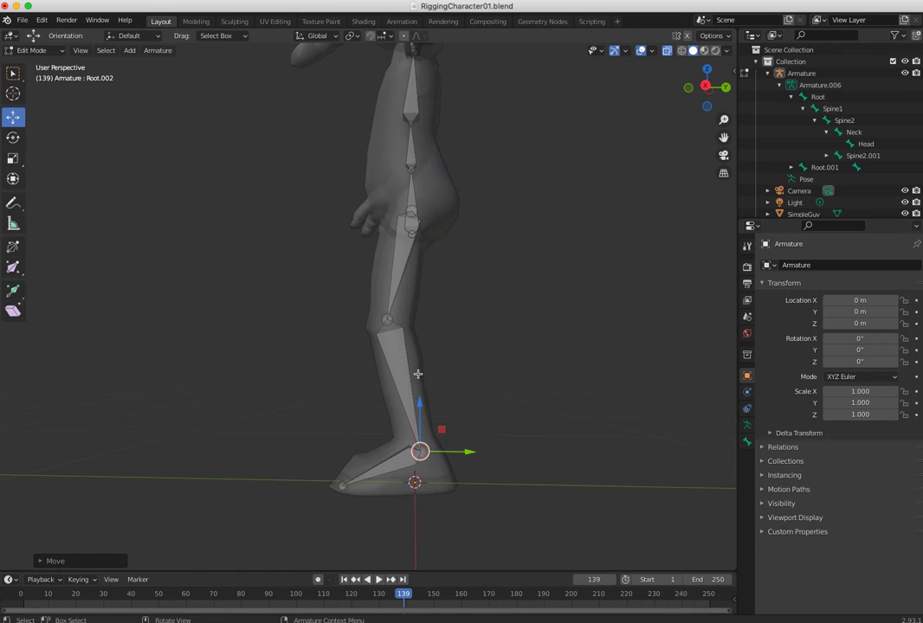
Step: Adjust the left knee joint slightly along Y and move the hip joint forward along Y to centre the thigh bone
left_click(387, 319)
left_click_drag(438, 323, 443, 324)
middle_click_drag(431, 323, 427, 350)
left_click(418, 227)
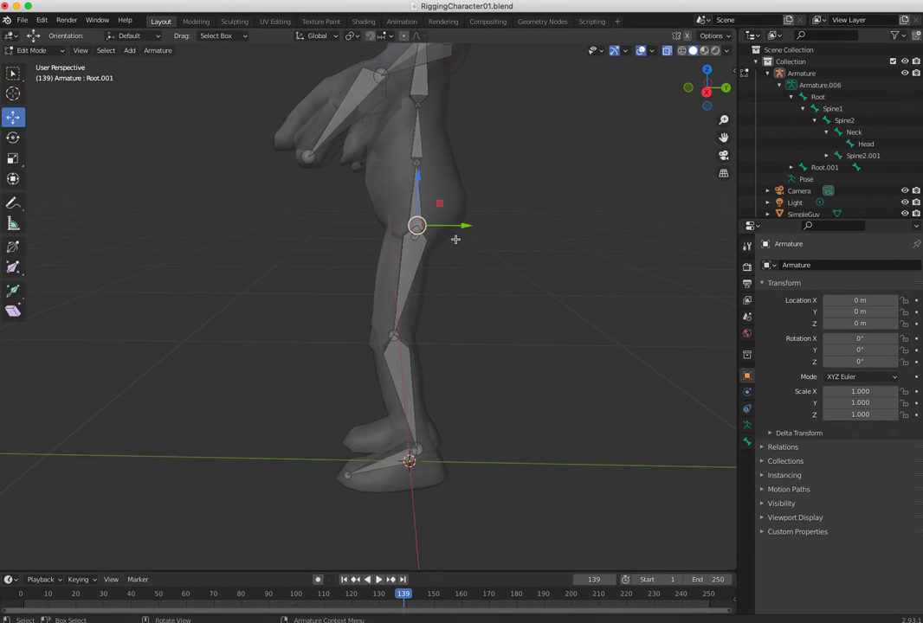
left_click_drag(454, 227, 454, 227)
middle_click_drag(454, 227, 382, 305)
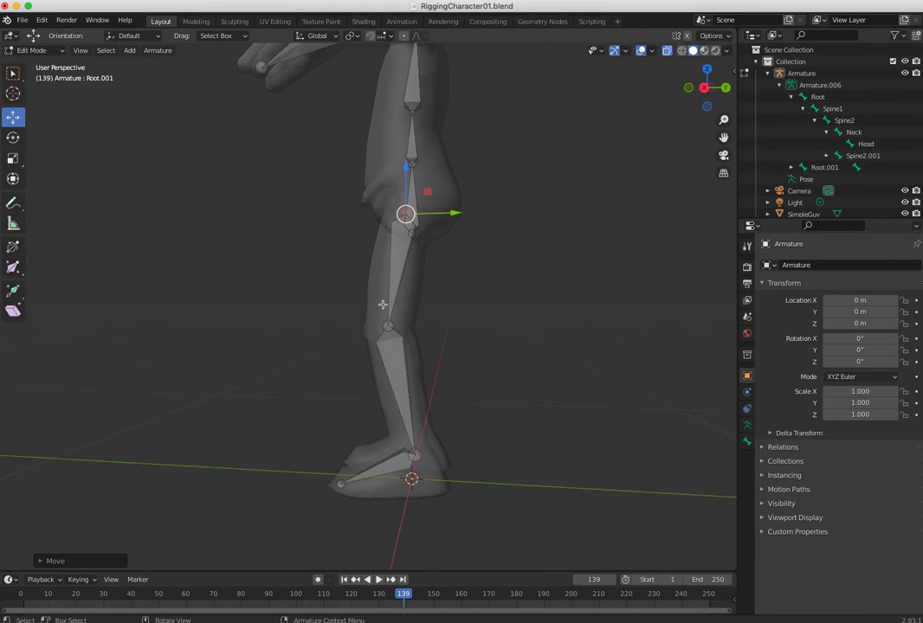
mouse_move(384, 357)
middle_mouse_down()
mouse_move(499, 385)
mouse_move(562, 387)
mouse_move(433, 363)
mouse_move(637, 393)
mouse_move(490, 368)
mouse_move(575, 441)
mouse_move(549, 474)
mouse_move(476, 431)
mouse_move(381, 330)
mouse_move(349, 346)
mouse_move(241, 274)
mouse_move(382, 350)
middle_mouse_up()
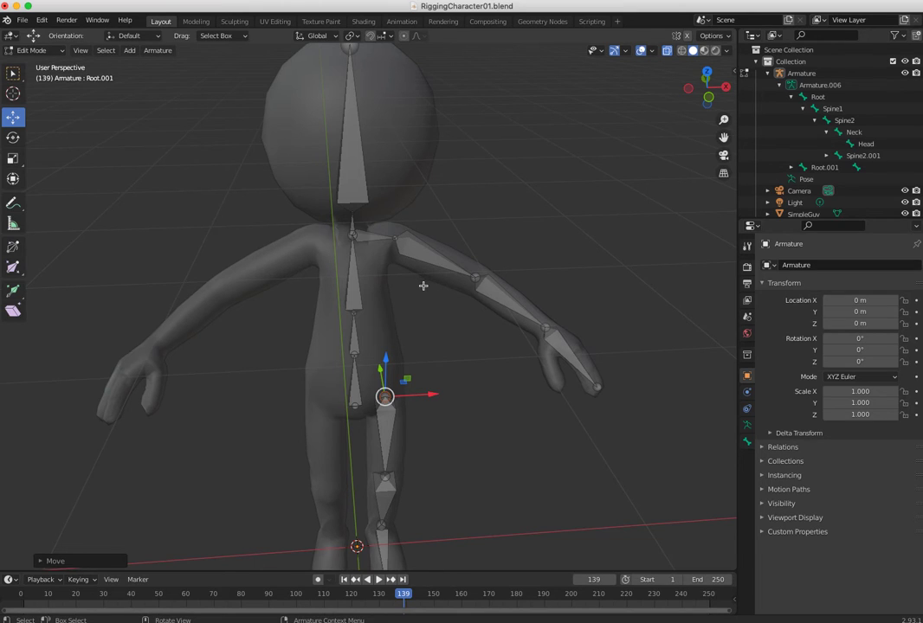
Step: Rename the left shoulder bone branching from the upper spine as Shoulder.L
middle_click_drag(393, 341, 340, 264)
scroll(339, 264, "up", 2)
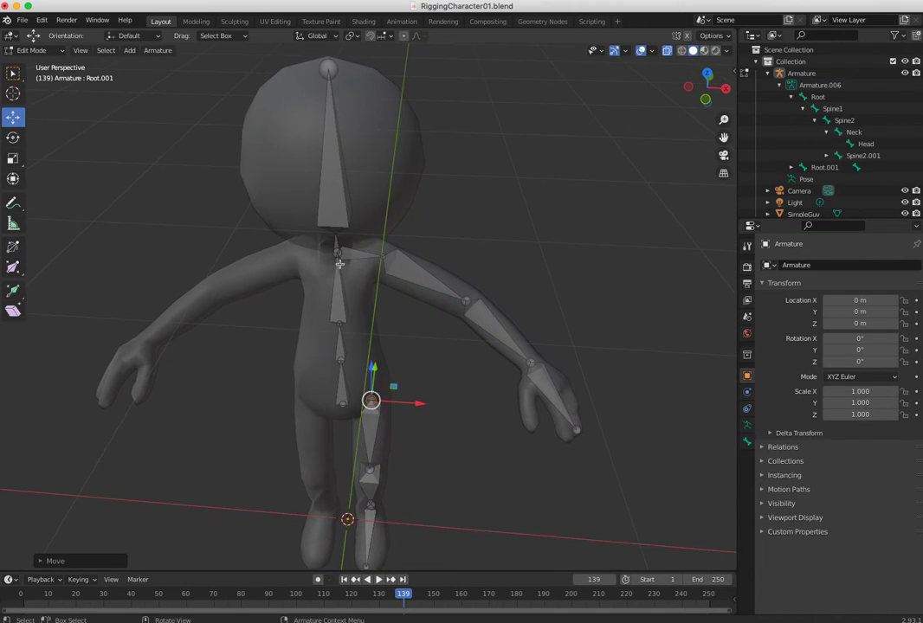
left_click(359, 255)
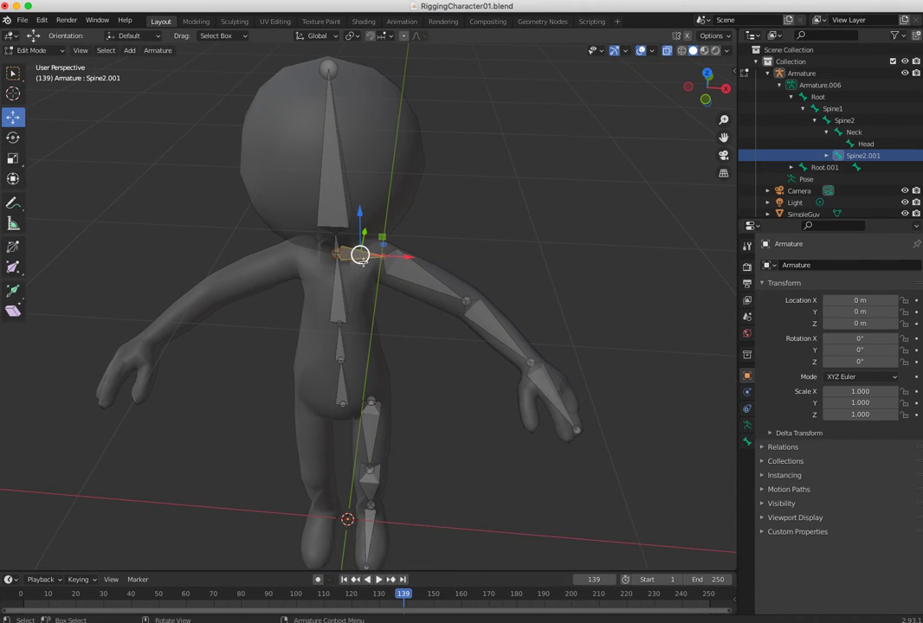
key("F2")
type("S")
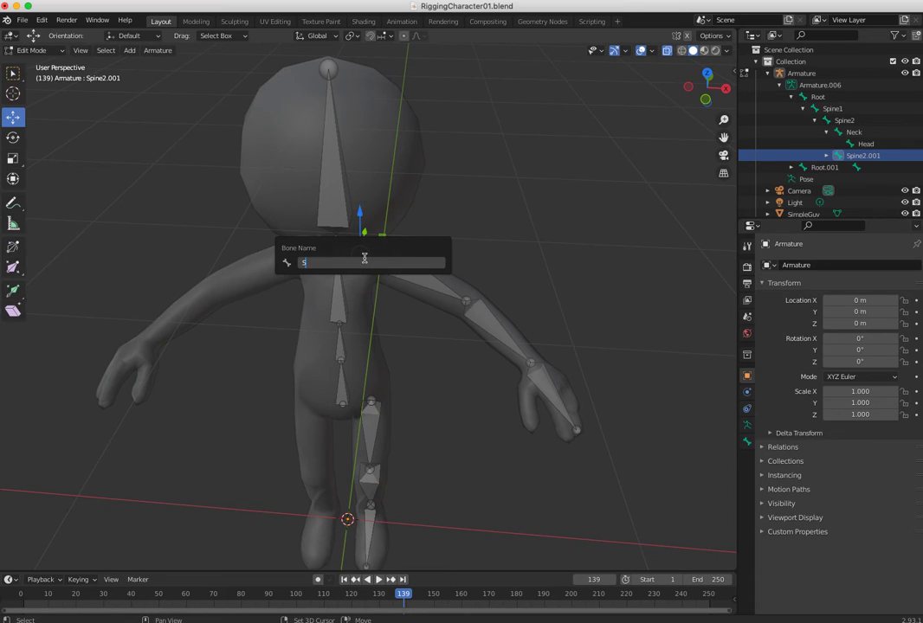
type("houlder")
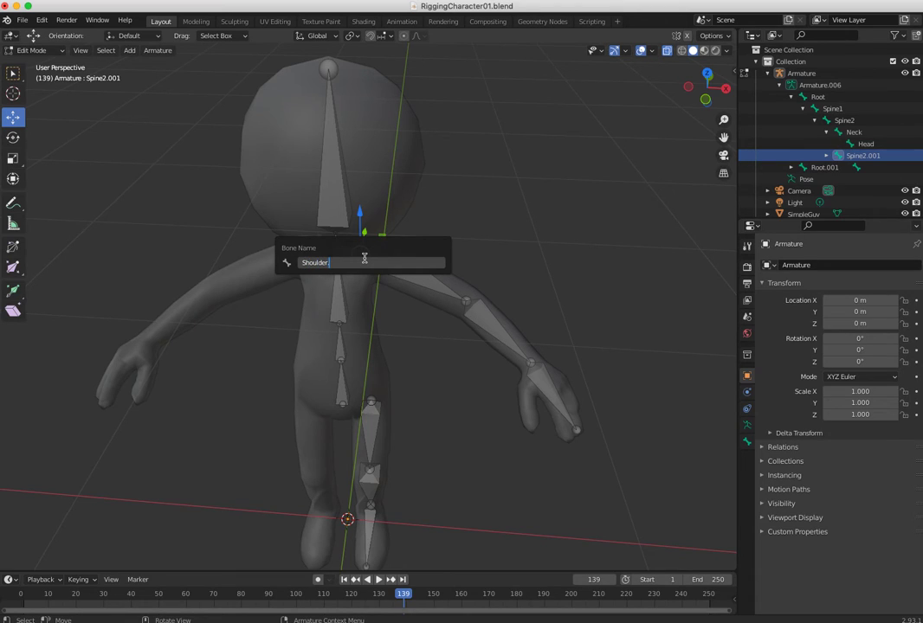
type(".L")
key("Return")
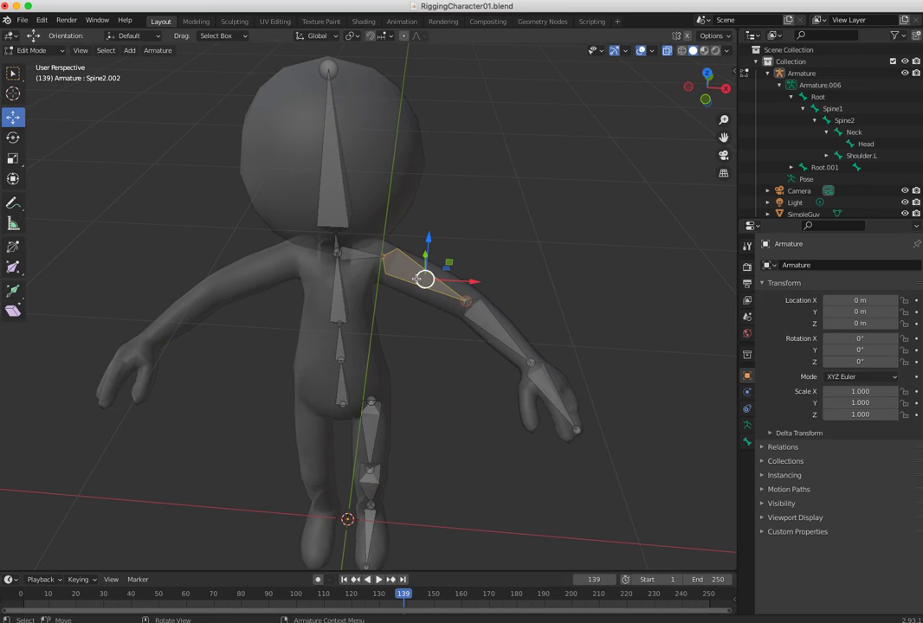
Step: Rename the left upper arm bone, between shoulder and elbow, as UpperArm.L
key("F2")
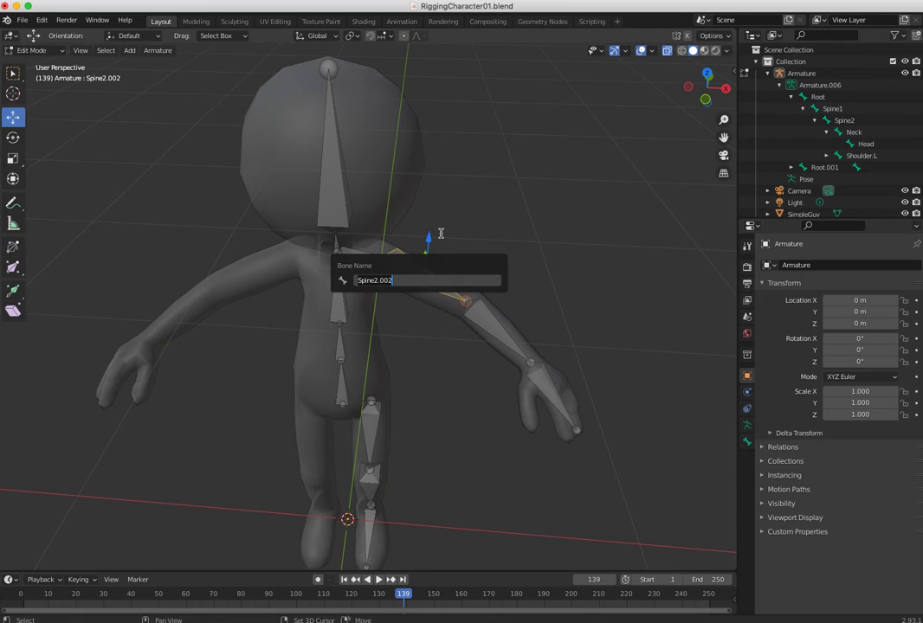
type("UpperArm.L")
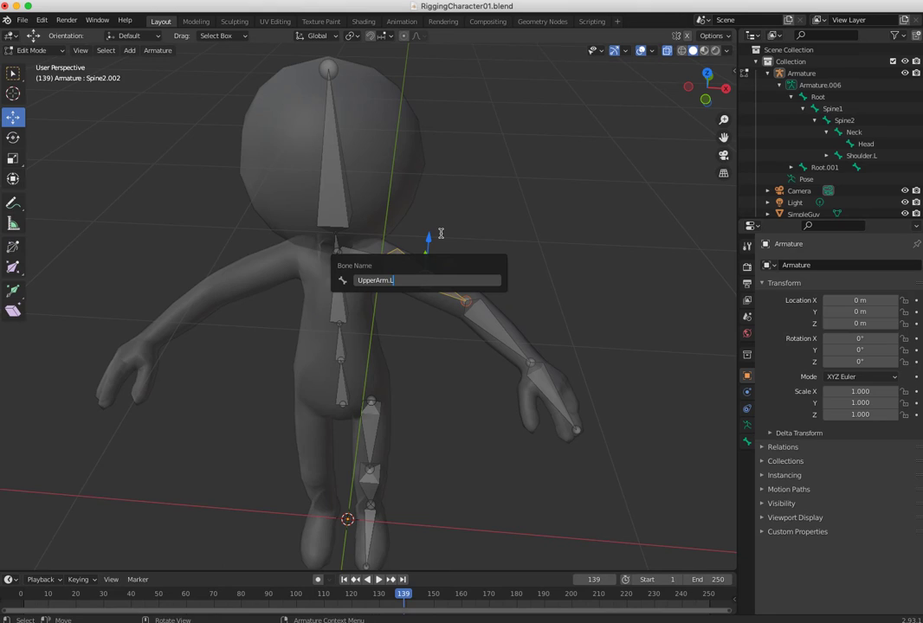
key("Return")
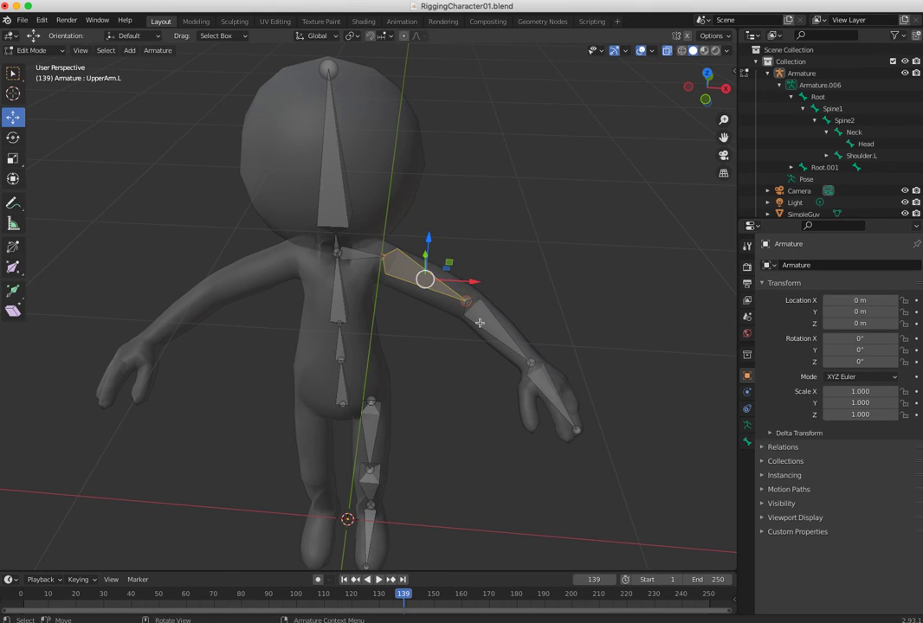
Step: Rename the left forearm bone, between elbow and wrist, as ForeArm.L
left_click(472, 308)
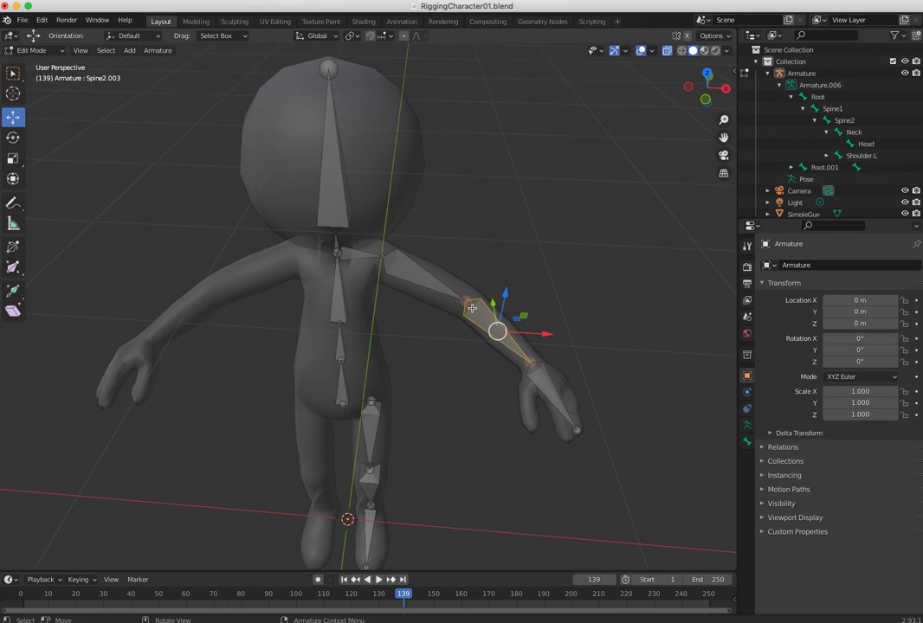
key("F2")
type("L")
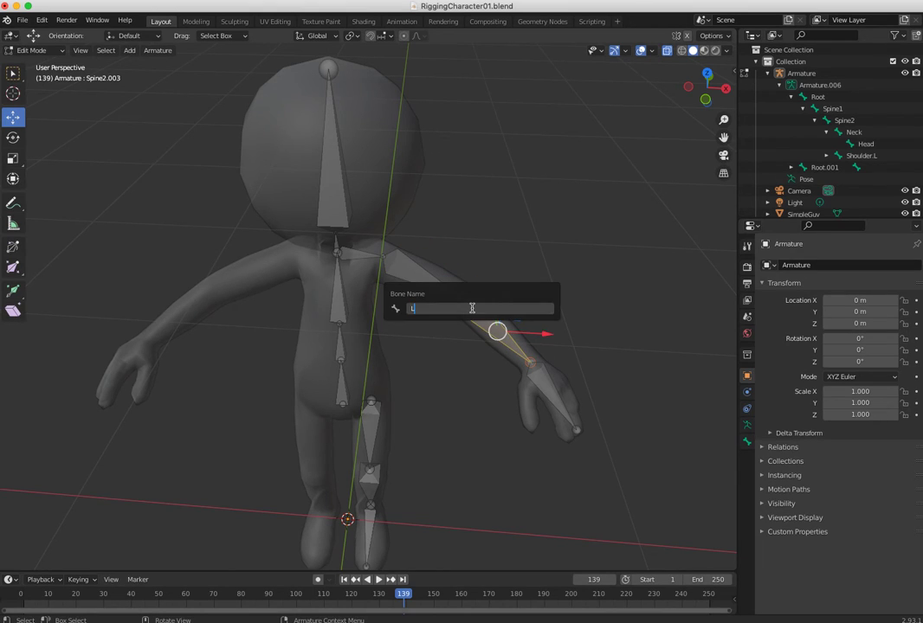
type("Dore")
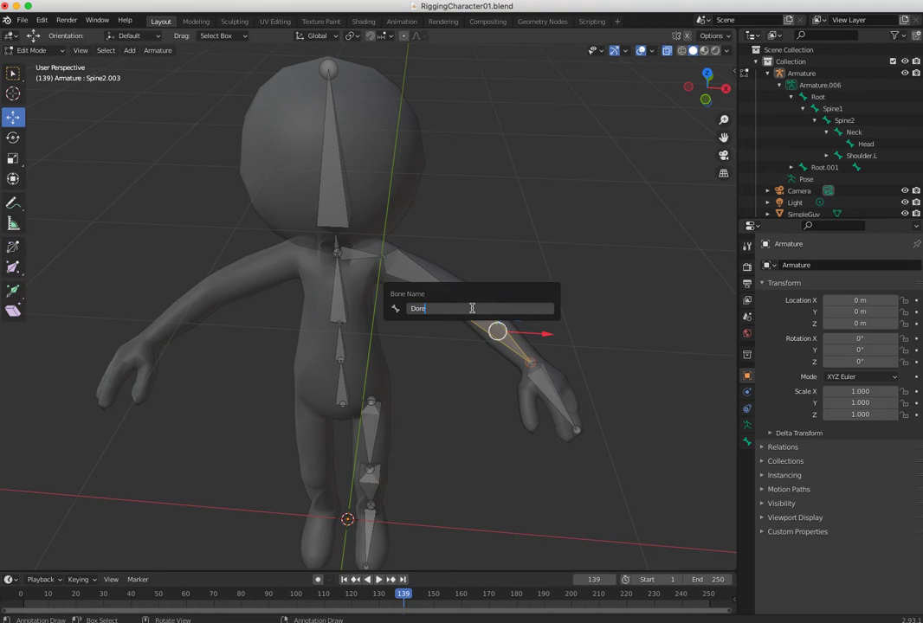
type("o")
key("BackSpace")
key("BackSpace")
type("Fore")
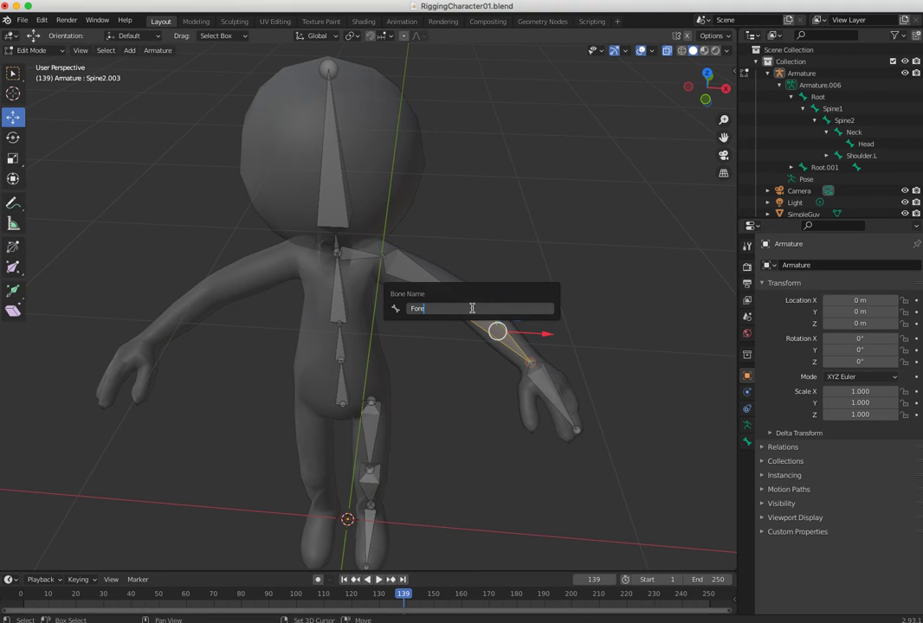
type("Arm.L")
key("Return")
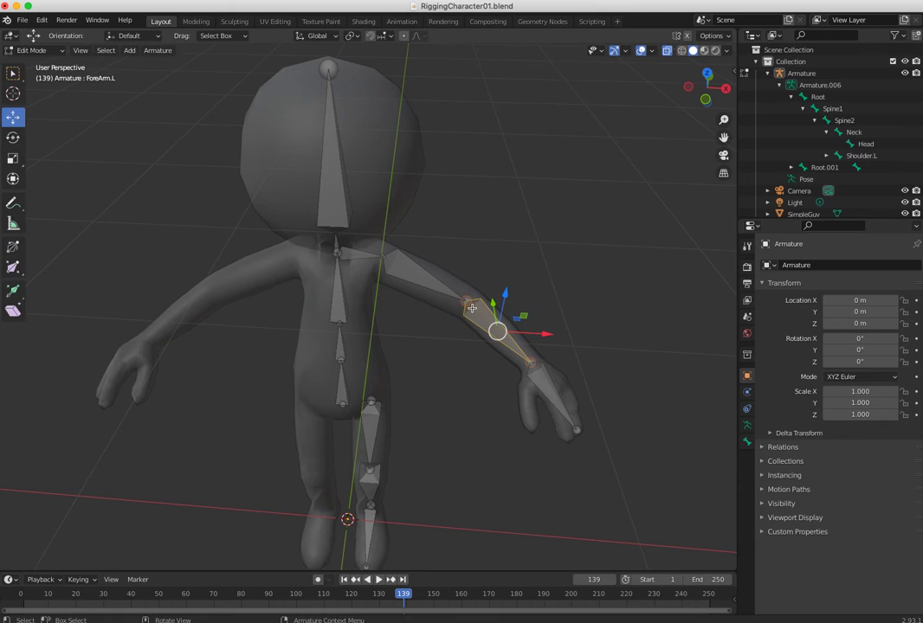
Step: Rename the bone at the end of the left arm chain as Hand.L
left_click(528, 352)
key("F2")
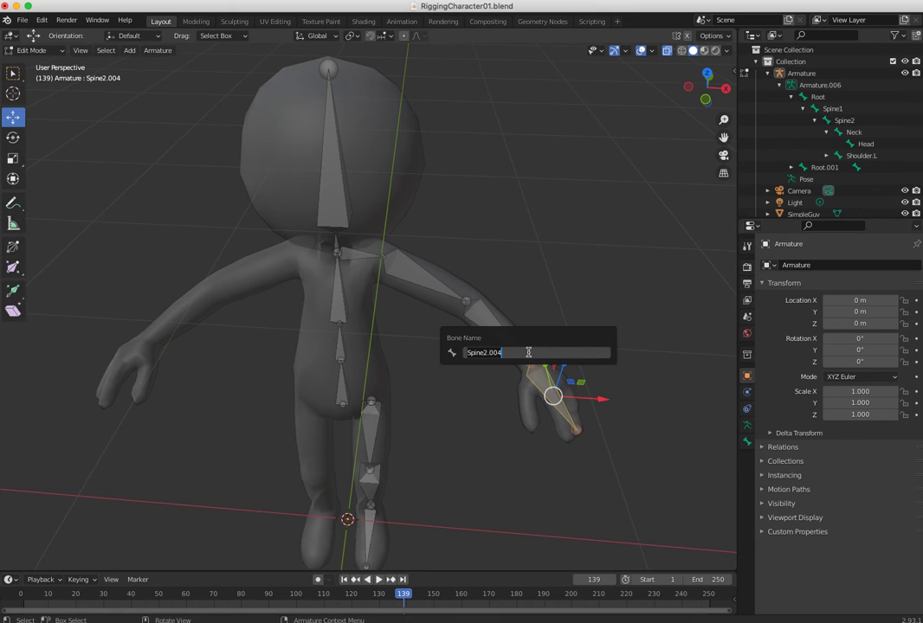
type("Hand.L")
key("Return")
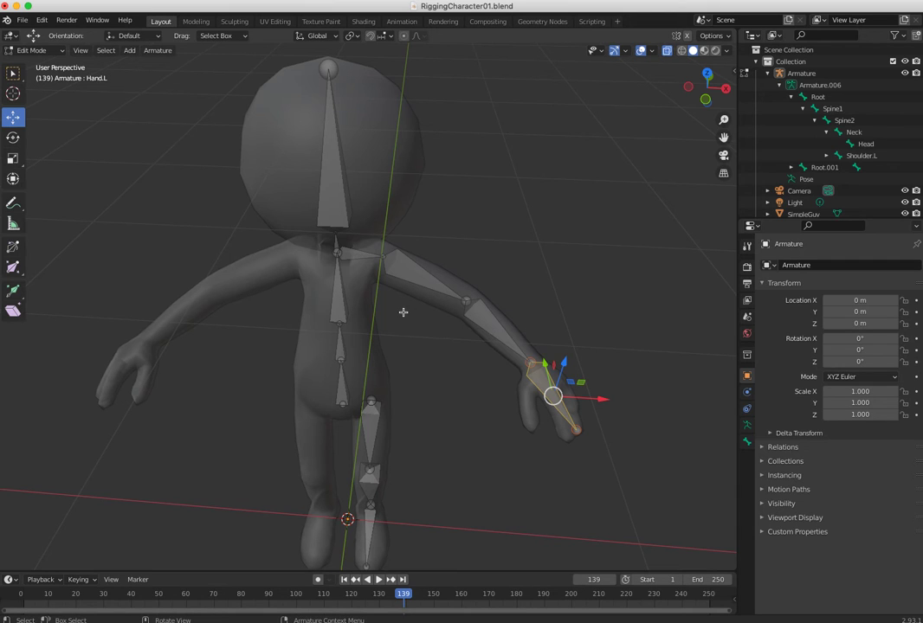
Step: Rename the left thigh bone, between hip and knee, as UpperLeg.L
middle_click_drag(458, 451, 484, 324, "shift")
left_click(388, 336)
mouse_move(388, 335)
middle_mouse_down()
mouse_move(375, 335)
mouse_move(402, 348)
middle_mouse_up()
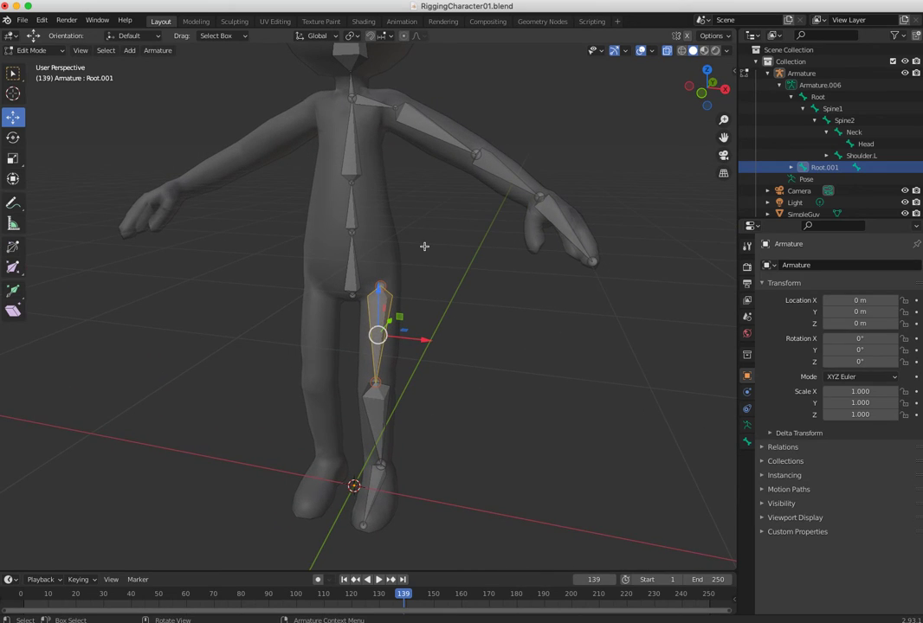
key("F2")
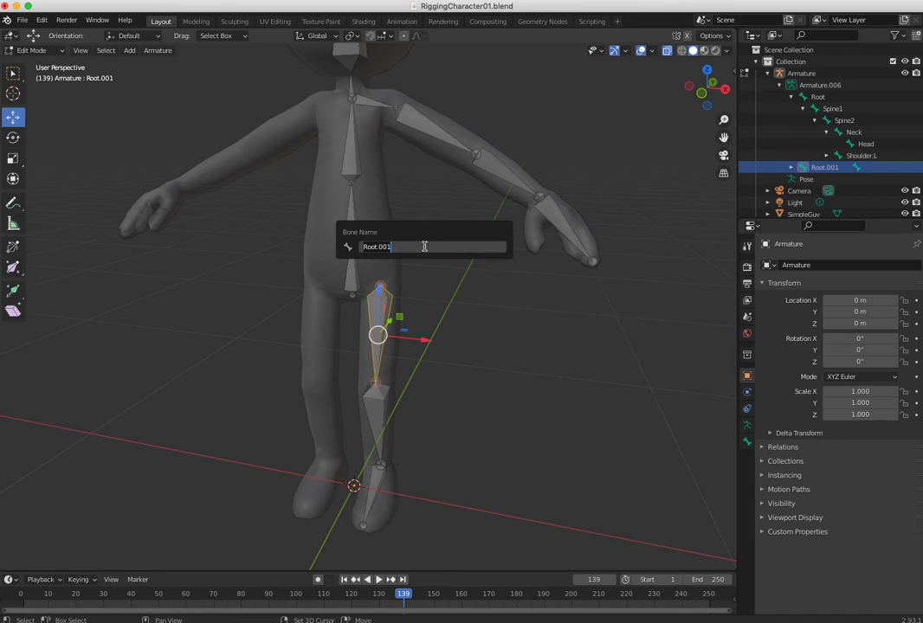
type("UpperLeg")
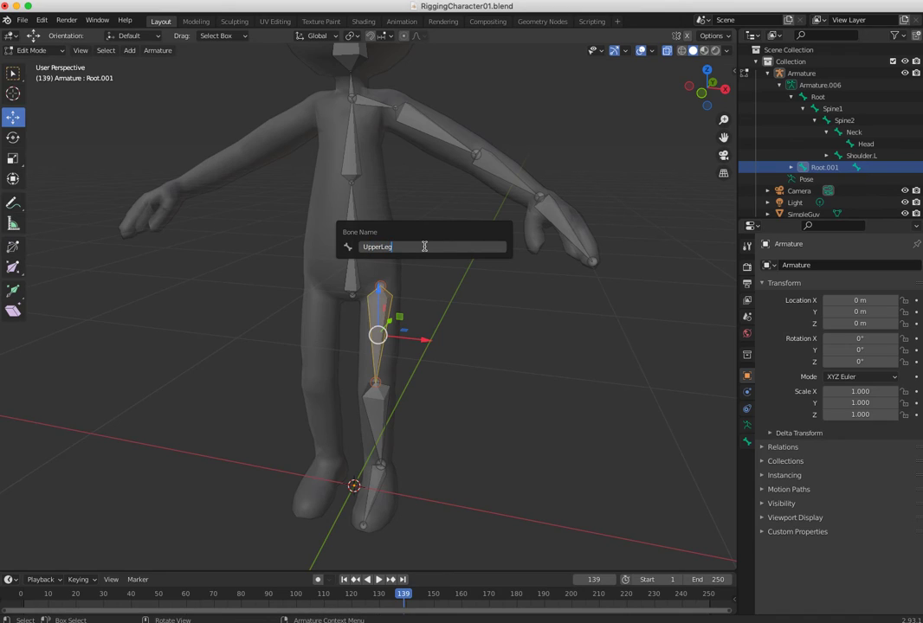
type(".L")
key("Return")
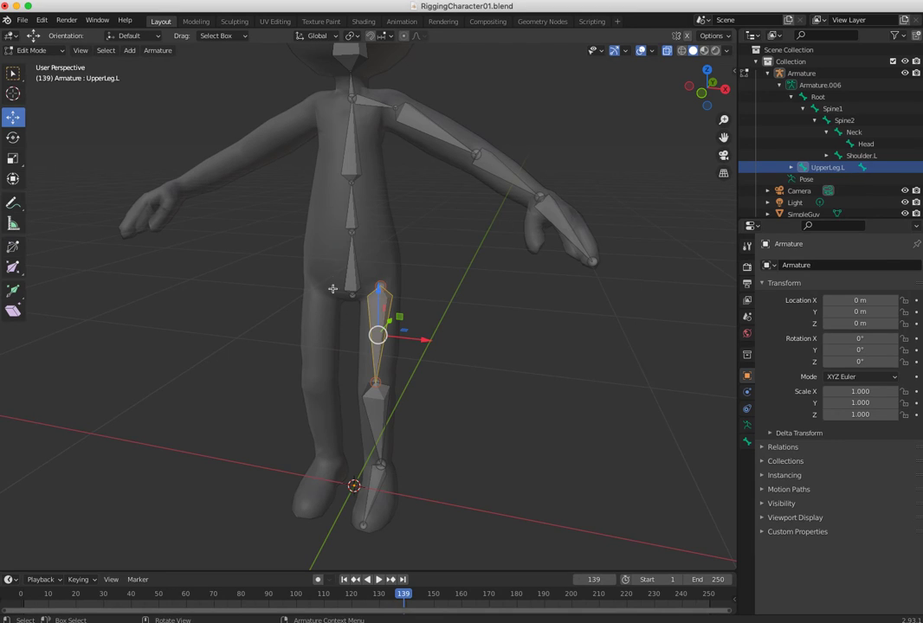
Step: Rename the left shin bone, between knee and ankle, as LowerLeg.L
left_click(382, 416)
key("F2")
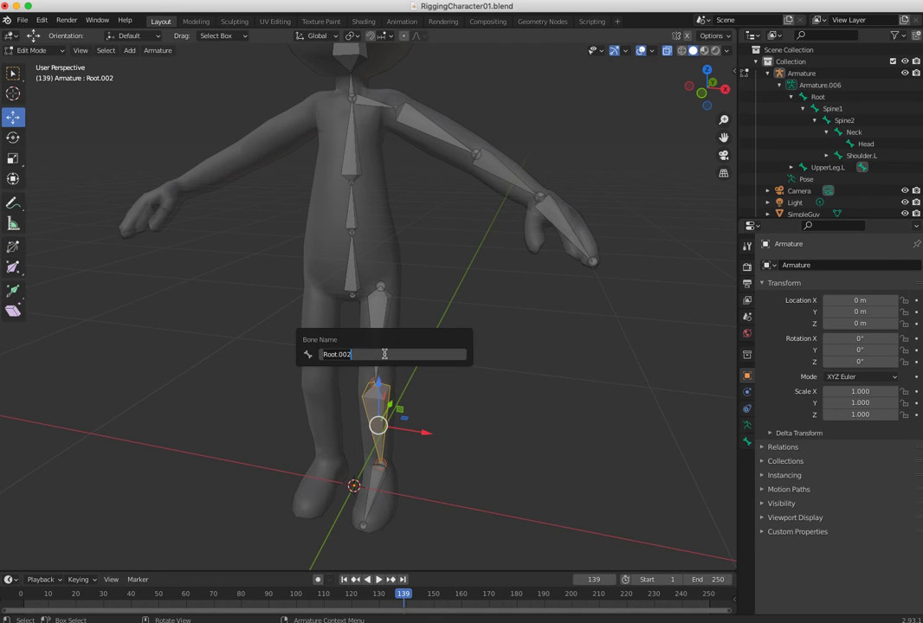
type("LowerLeg.L")
key("Return")
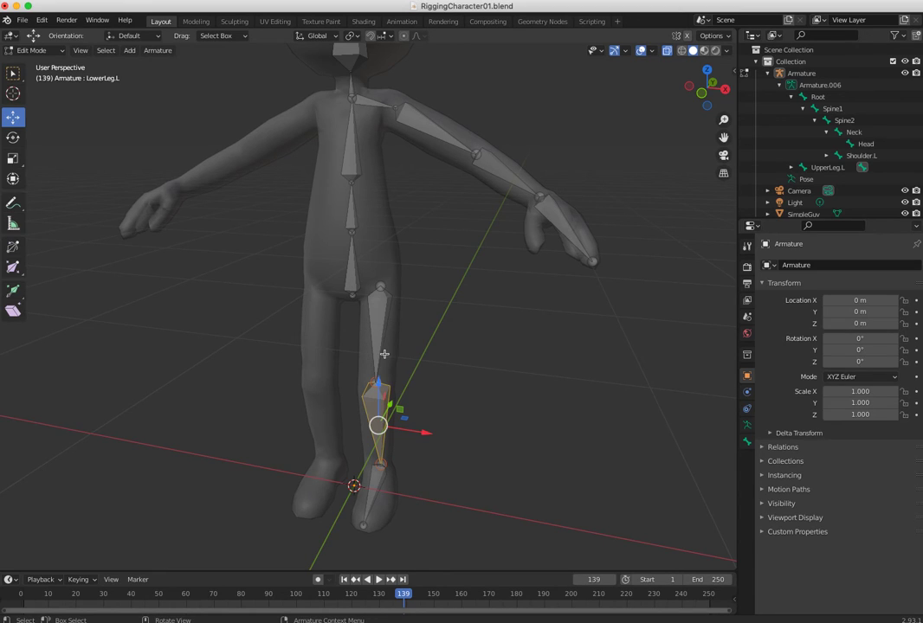
Step: Rename the bone at the end of the left leg chain as Foot.L
left_click(377, 487)
key("F2")
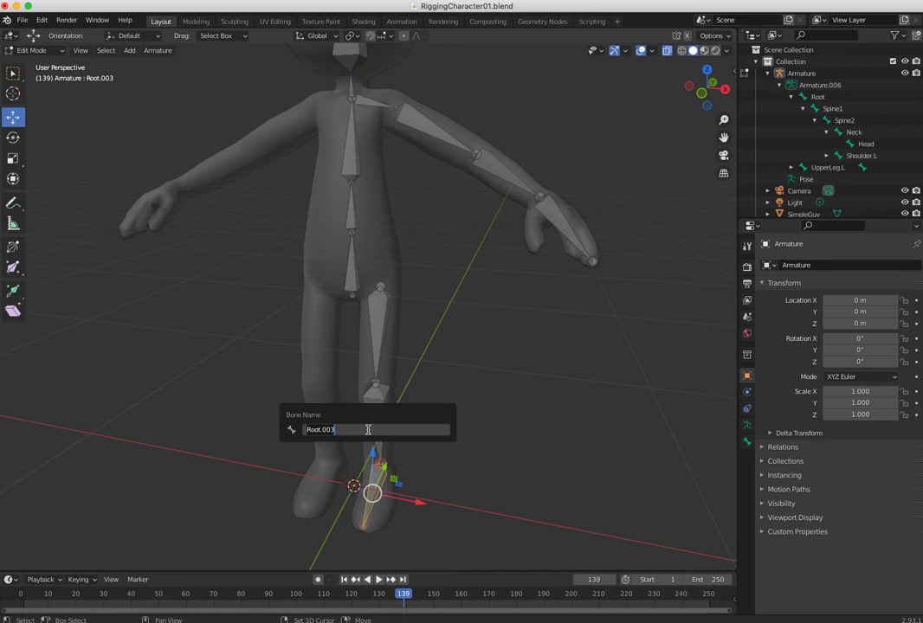
type("Foot")
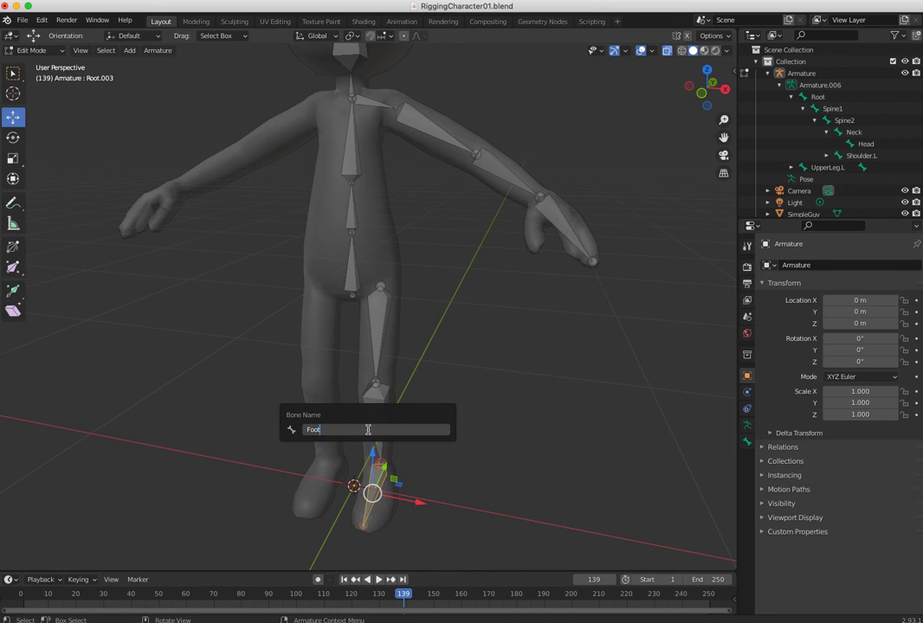
type(".L")
key("Return")
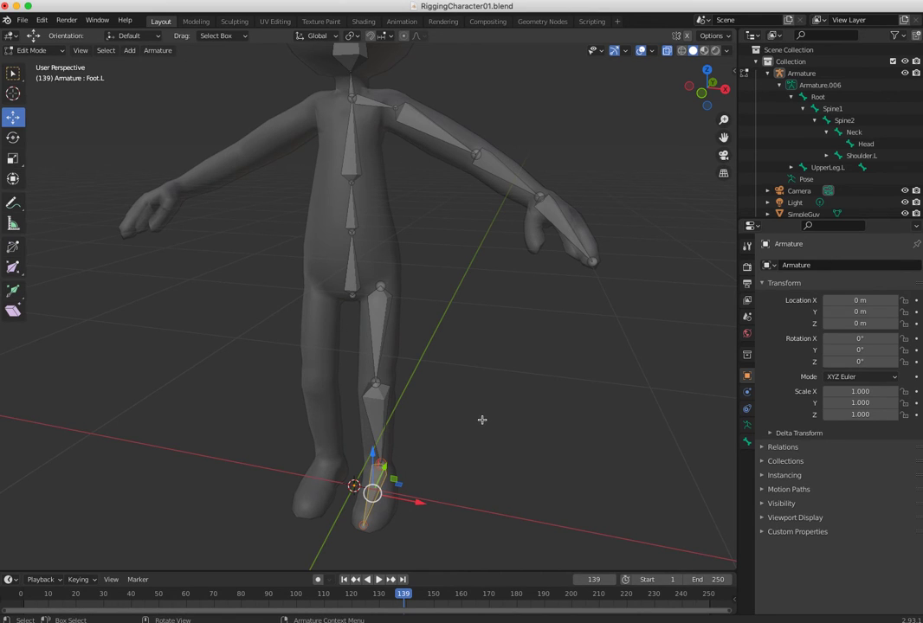
Step: Recalculate the roll of all the armature's bones using the View Axis option, and clear the selection
middle_click_drag(451, 447, 520, 450)
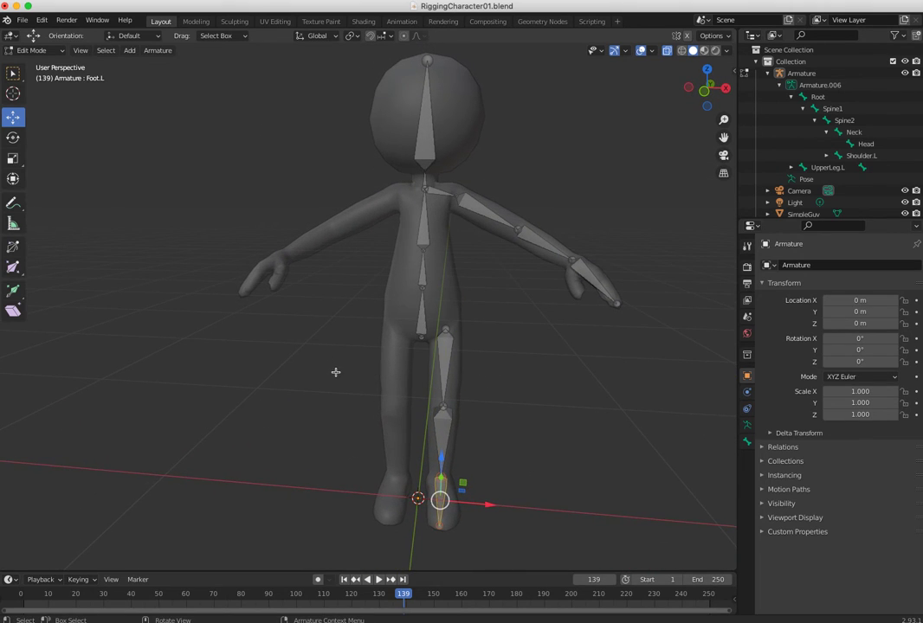
key("a")
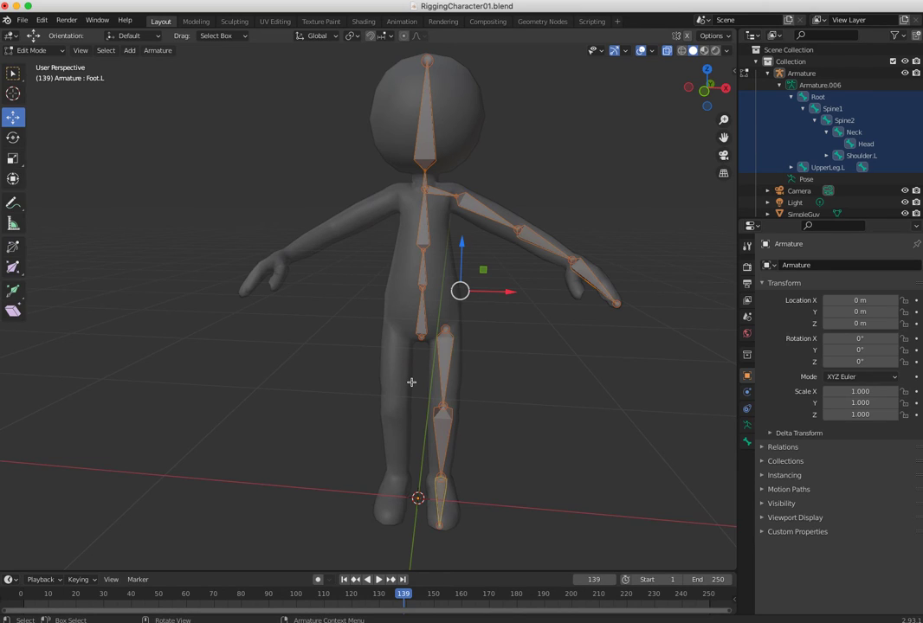
key("shift")
key("shift+n")
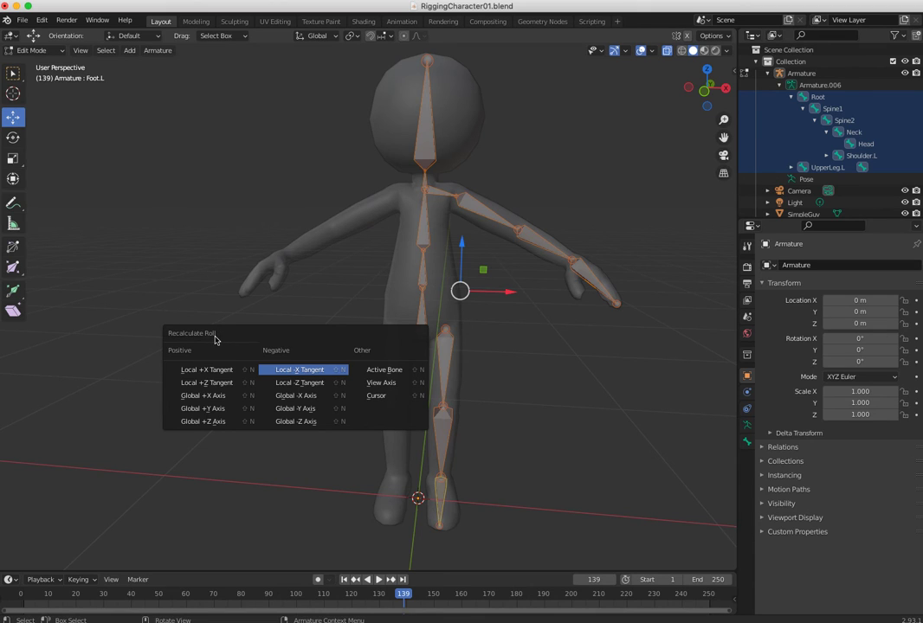
left_click(380, 383)
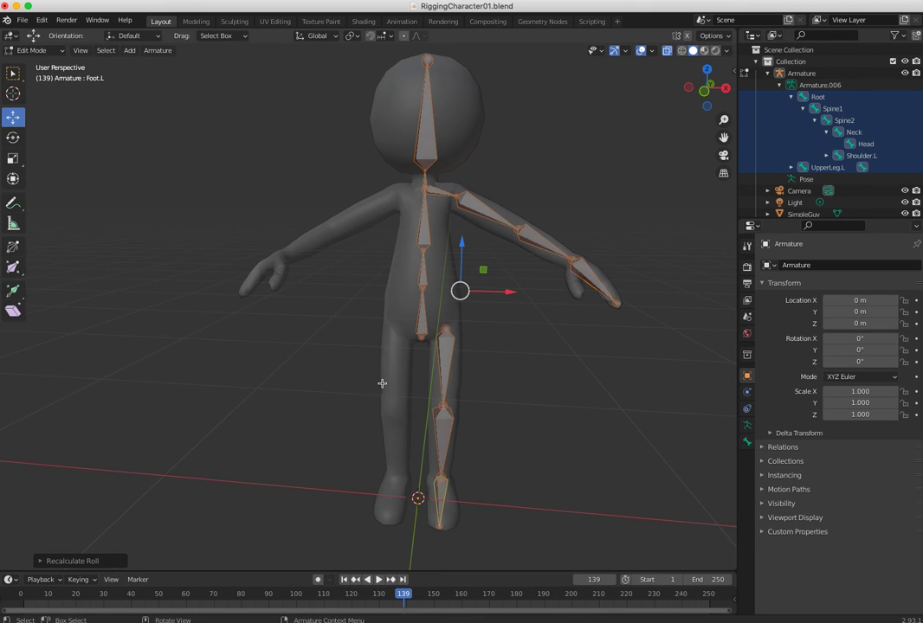
middle_click_drag(380, 385, 358, 375)
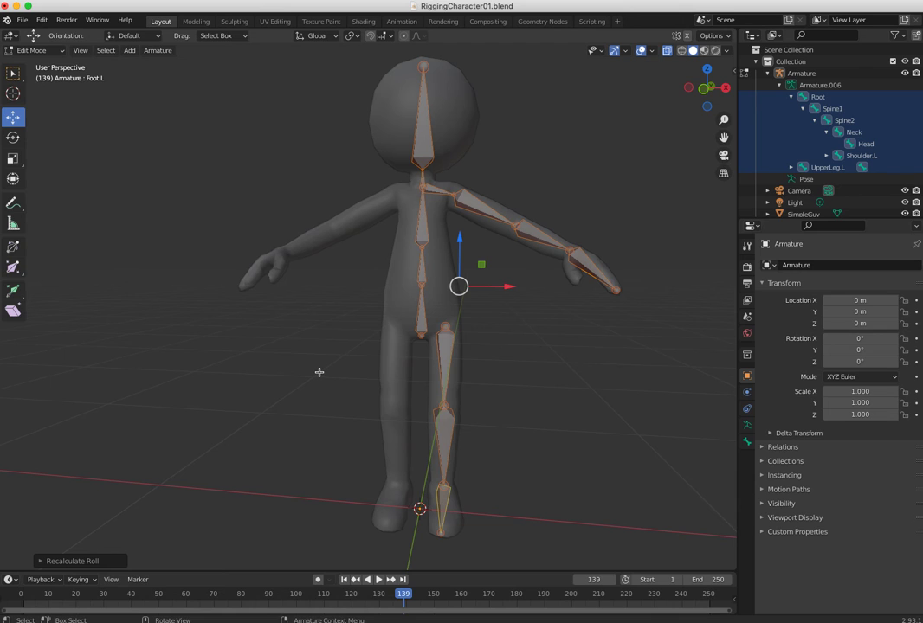
key("alt+a")
Step: Examine how the left leg bones and ankle joint sit inside the mesh from the side and front
middle_click_drag(327, 373, 346, 266)
scroll(290, 353, "up", 2)
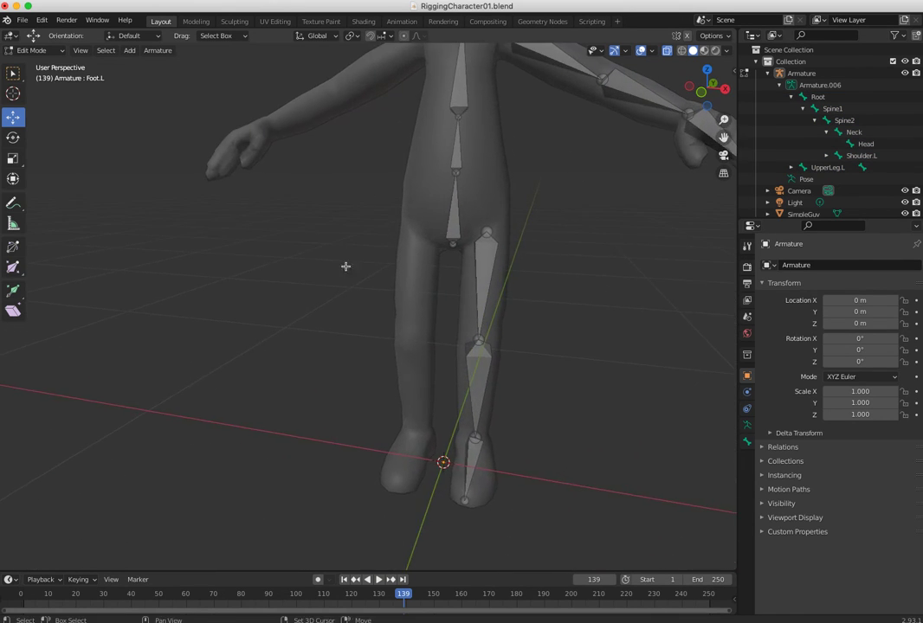
middle_click_drag(333, 319, 389, 300)
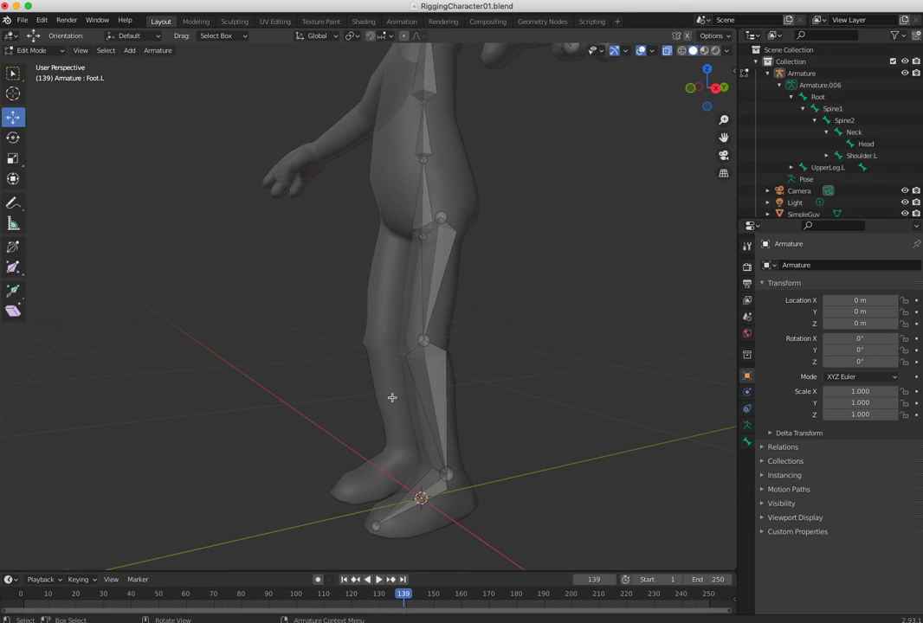
middle_click_drag(392, 397, 379, 297)
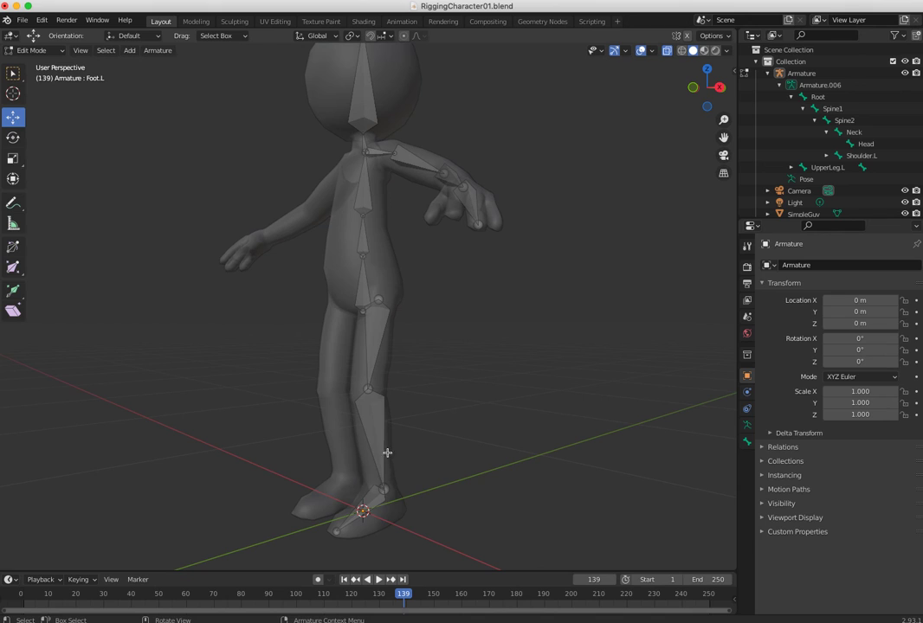
middle_click_drag(341, 433, 322, 411)
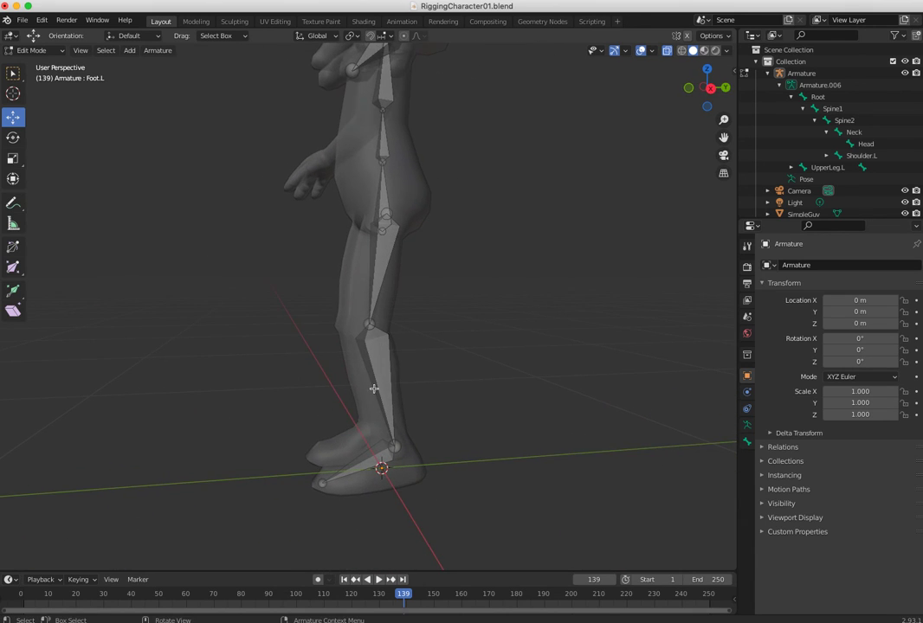
left_click(395, 447)
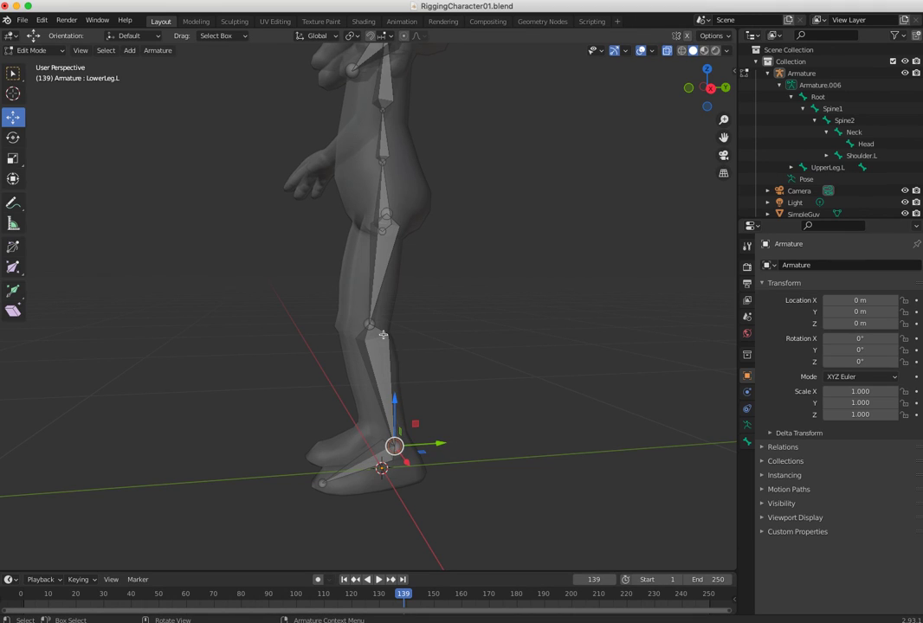
middle_click_drag(393, 395, 312, 400)
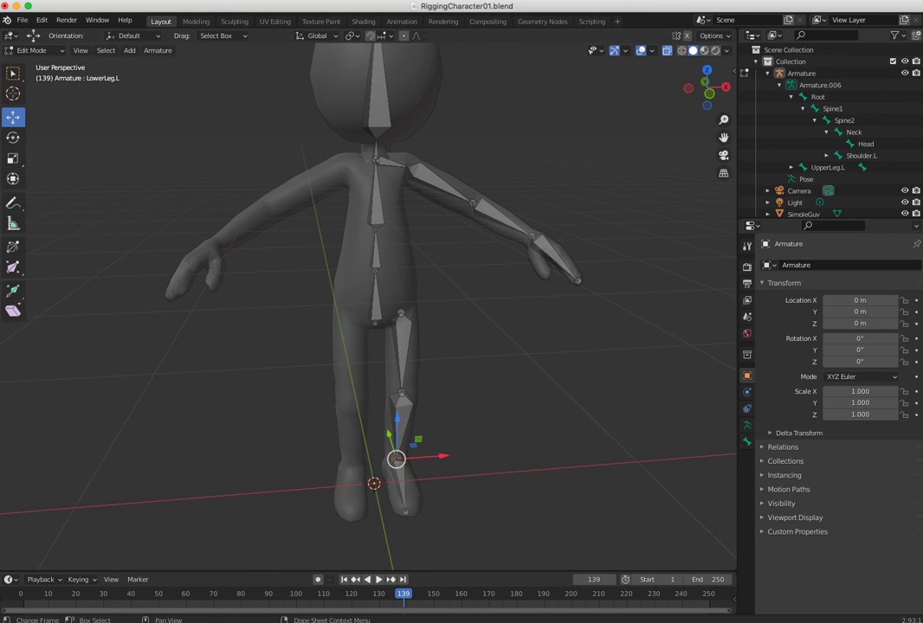
left_click(529, 621)
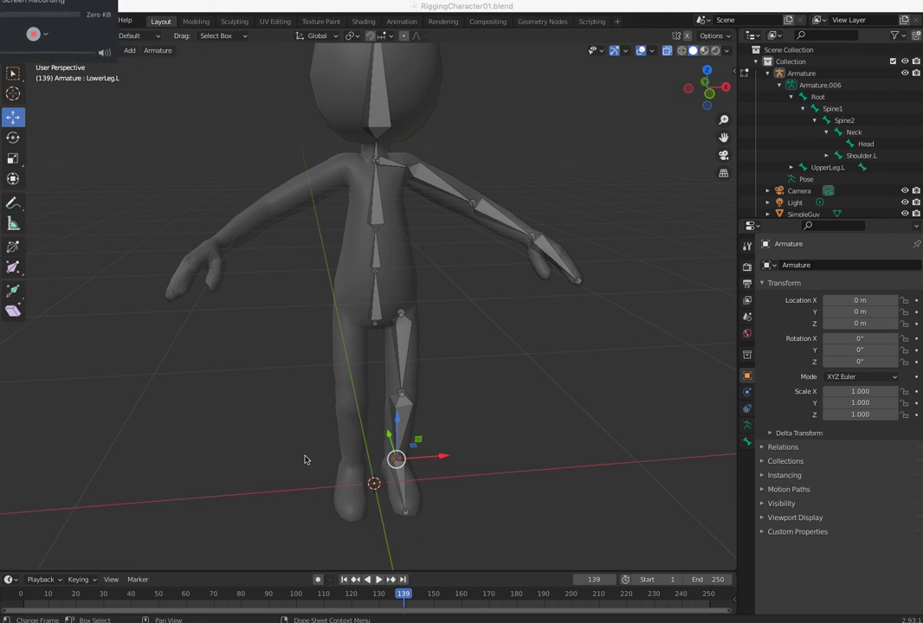